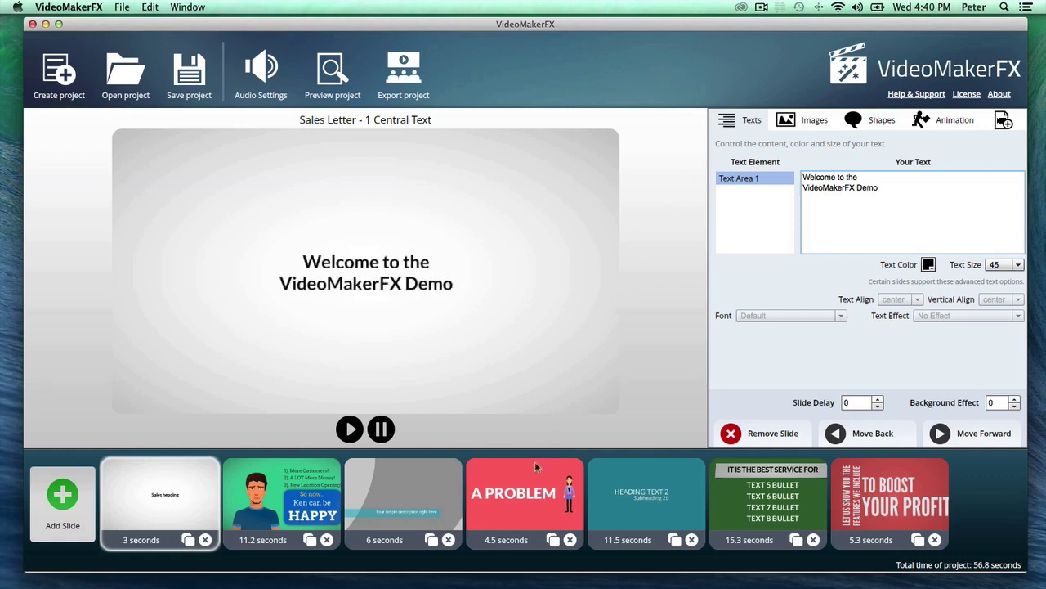
- Preview the A PROBLEM and Character Ken slides from the timeline
click(536, 463)
click(299, 510)
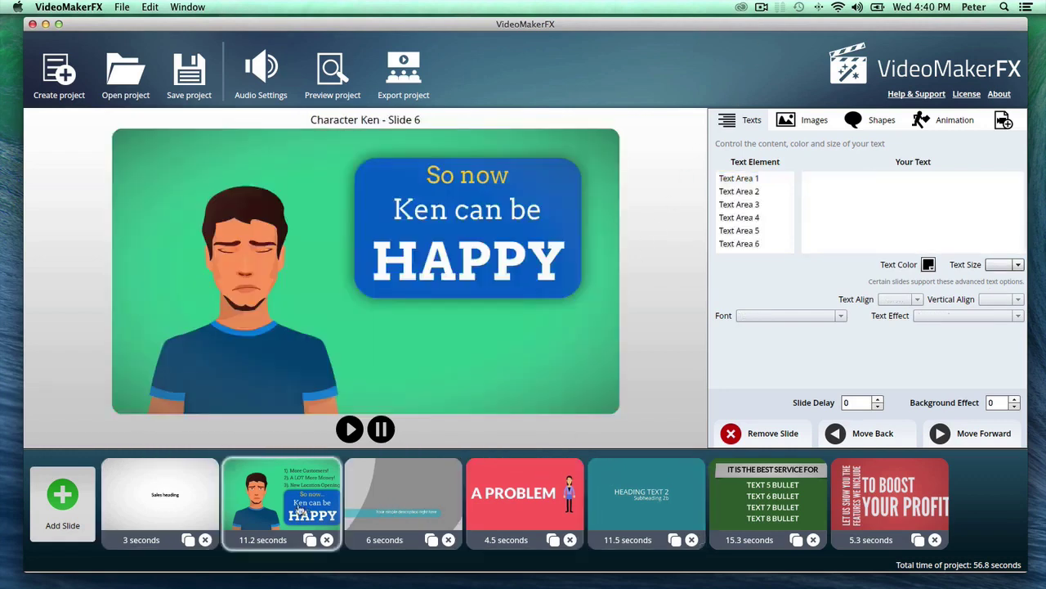
- Append a 13.5-second Character Anna - Slide 1 slide to the project
click(75, 505)
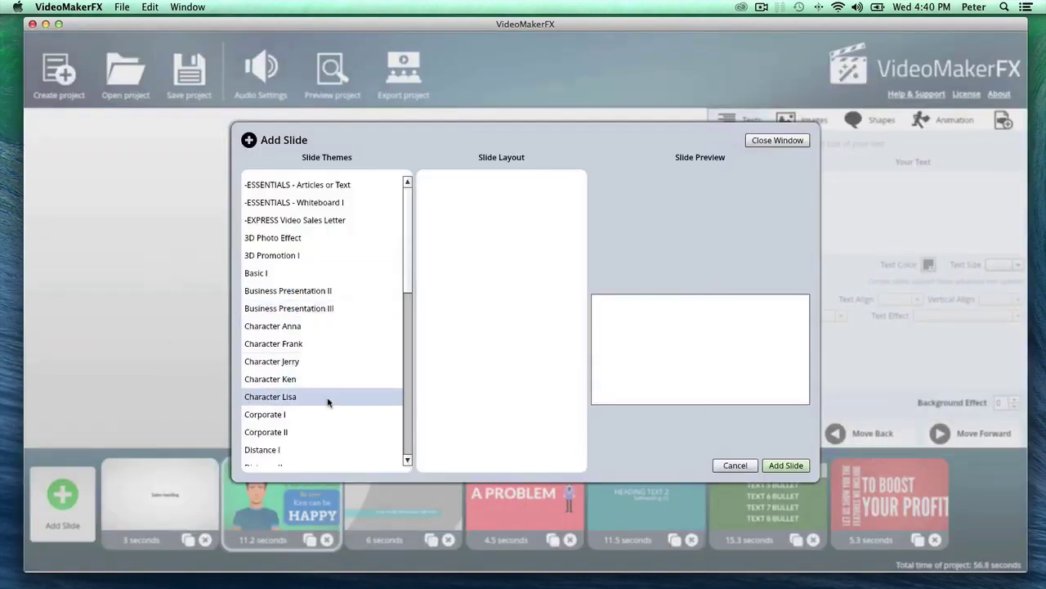
click(299, 326)
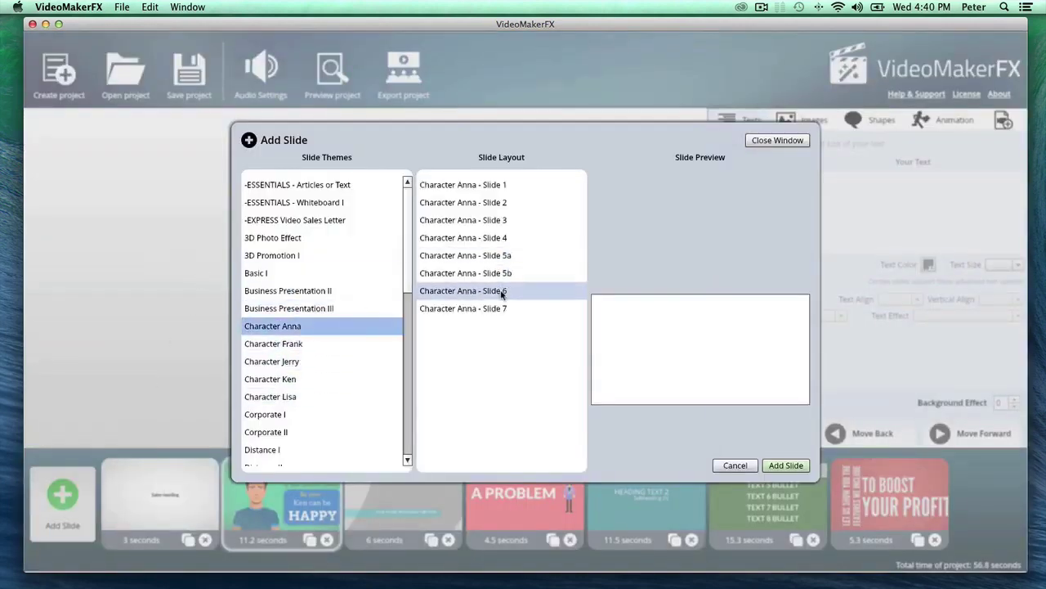
click(505, 187)
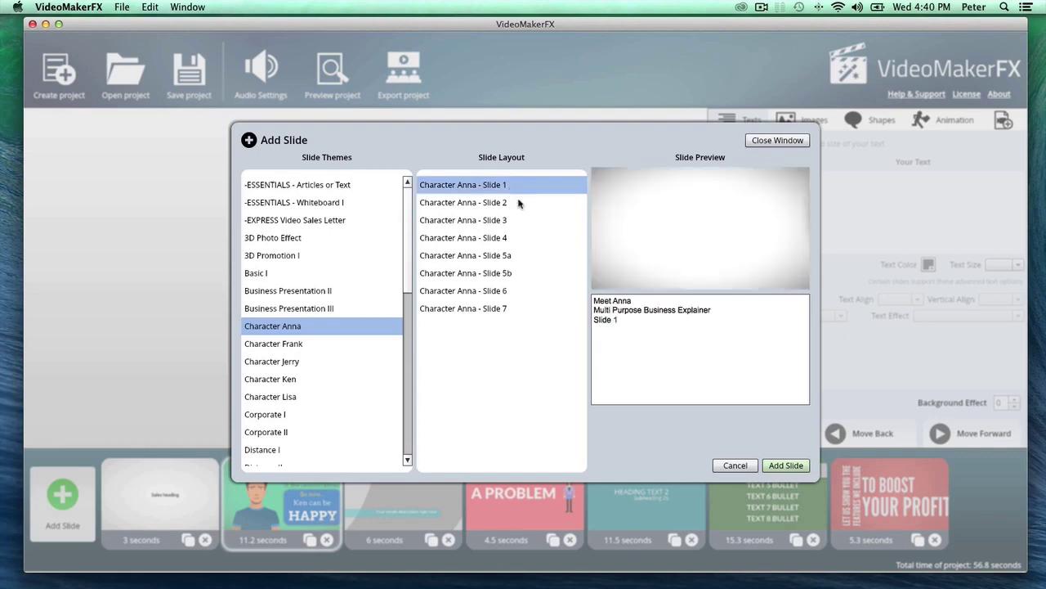
click(786, 465)
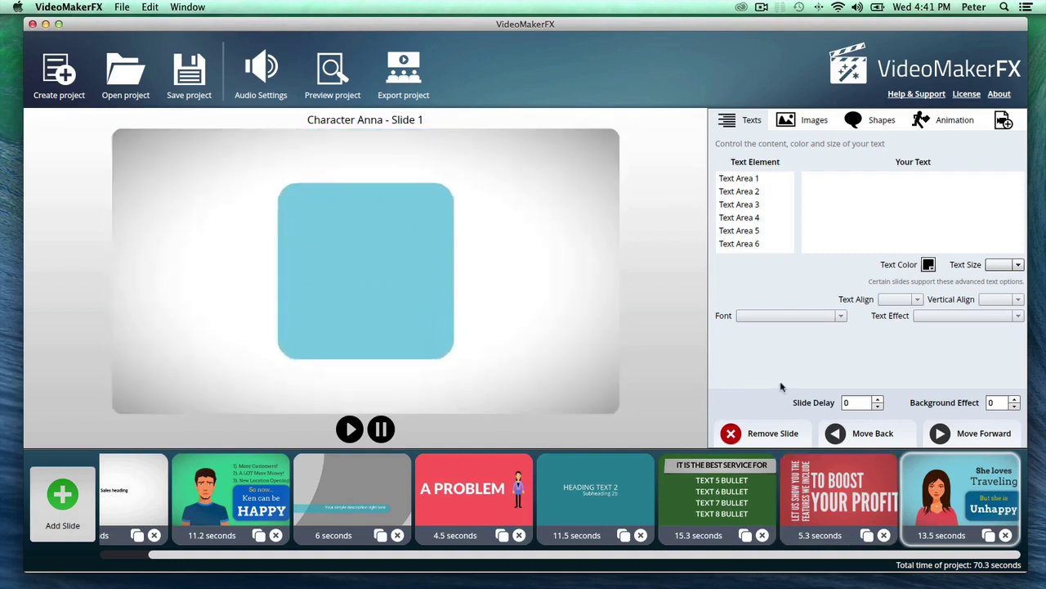
- On the Sales Letter slide, give the welcome text a Crisp Shadow effect and Bebas Neue font
click(110, 491)
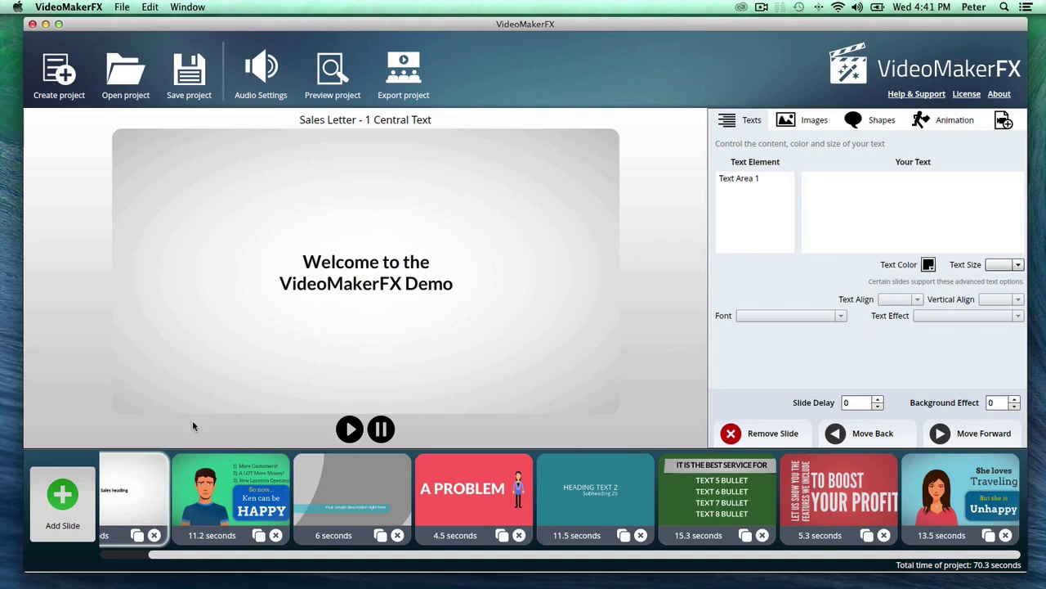
click(761, 177)
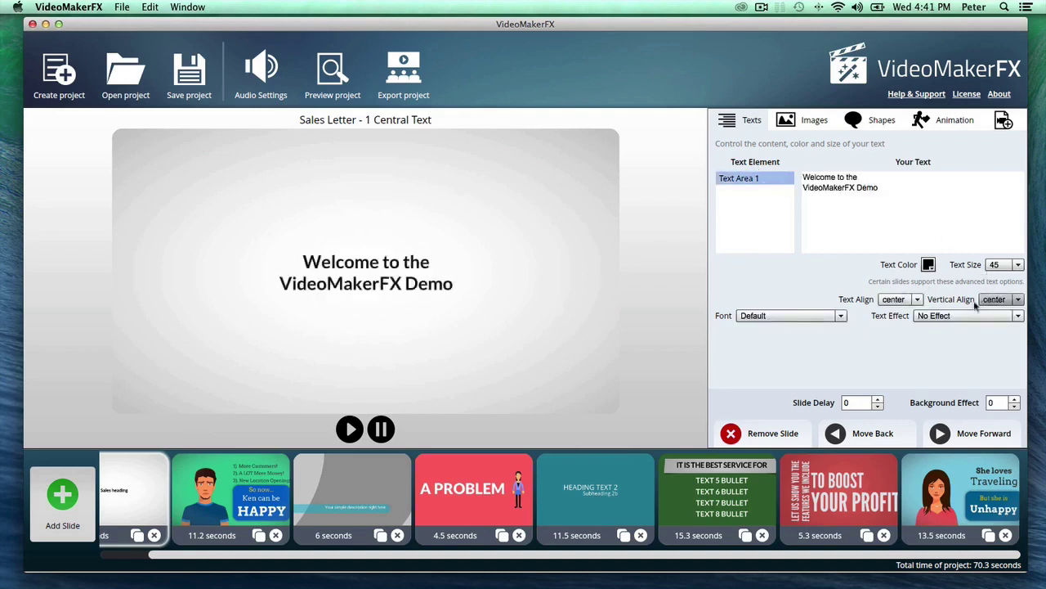
click(966, 315)
click(948, 344)
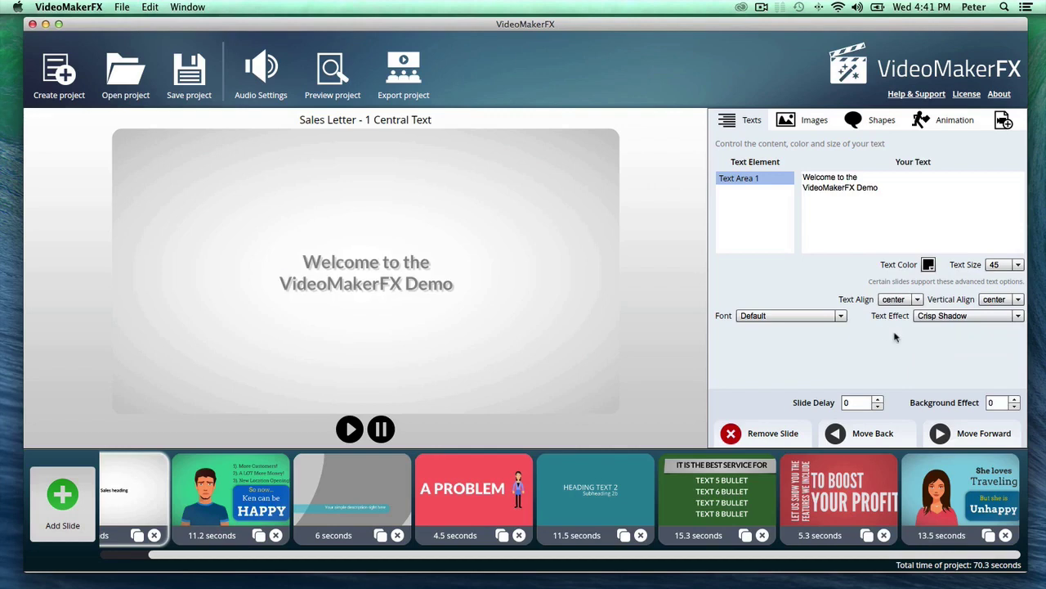
click(835, 320)
click(815, 374)
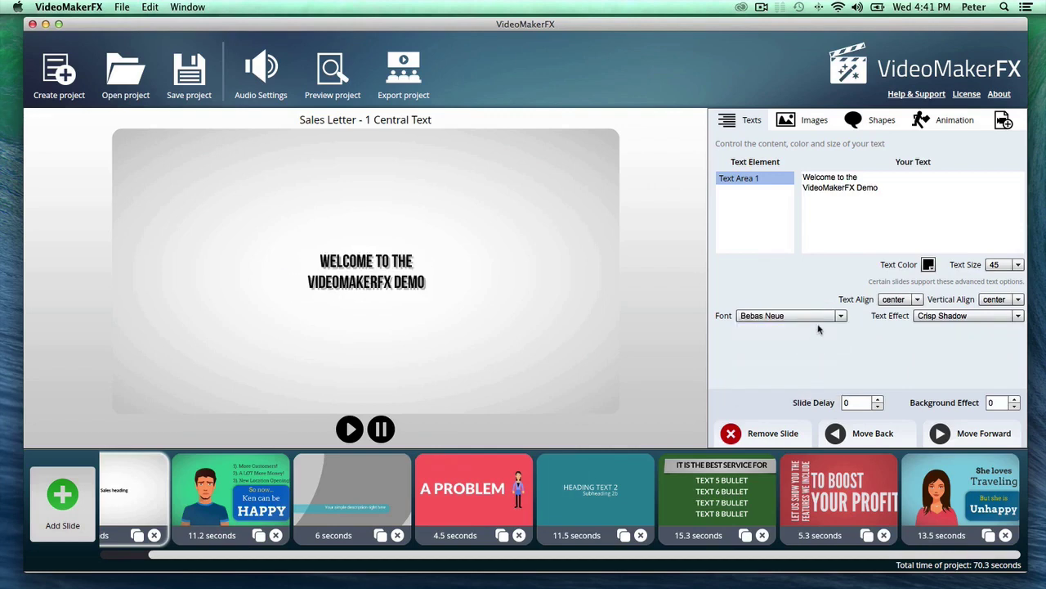
- Set the welcome text to size 65 and colour it red
click(1011, 265)
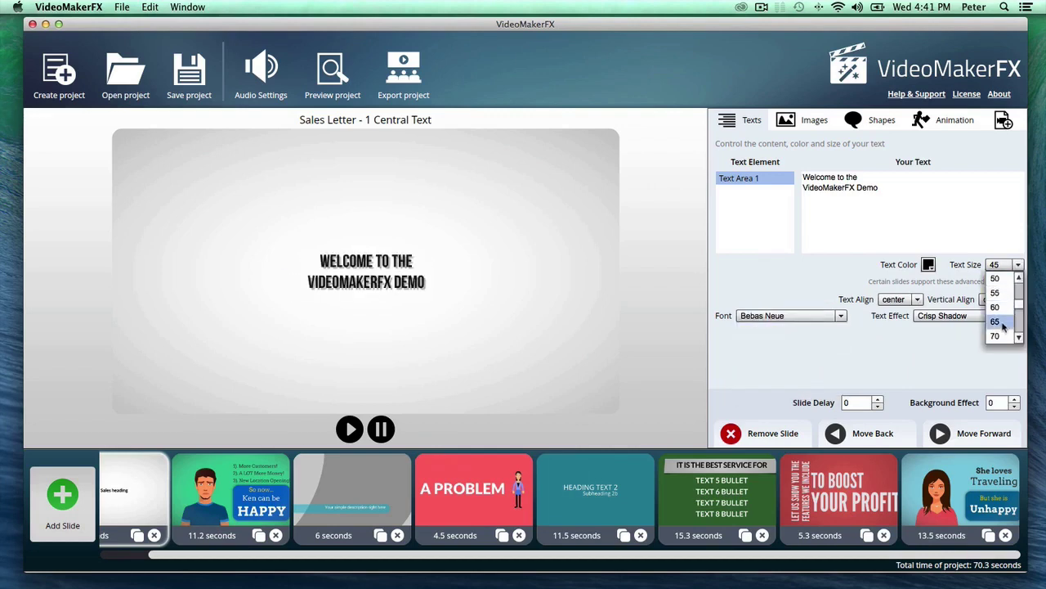
click(1004, 322)
click(929, 264)
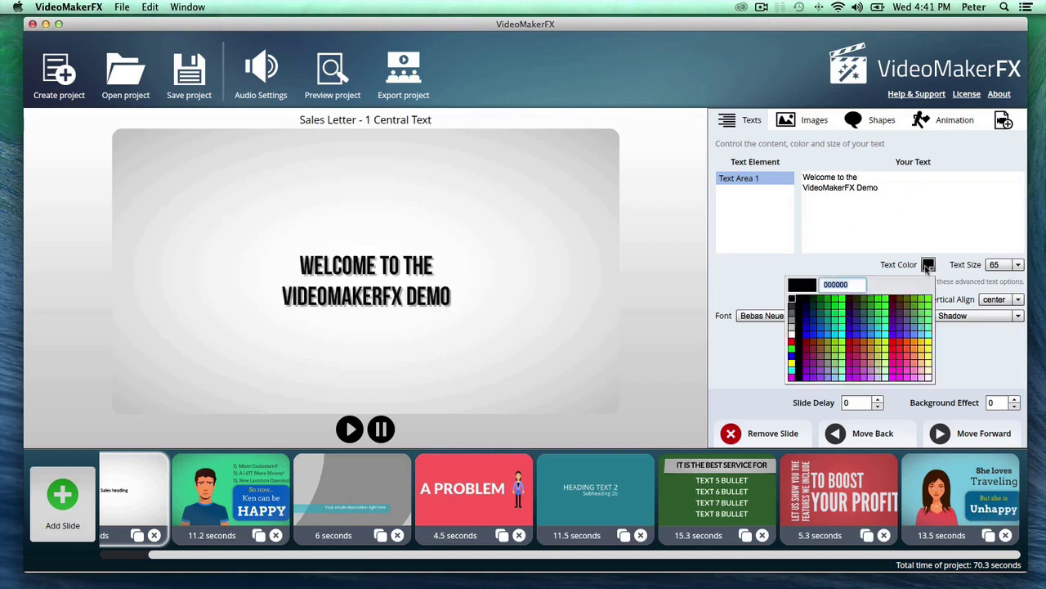
click(920, 346)
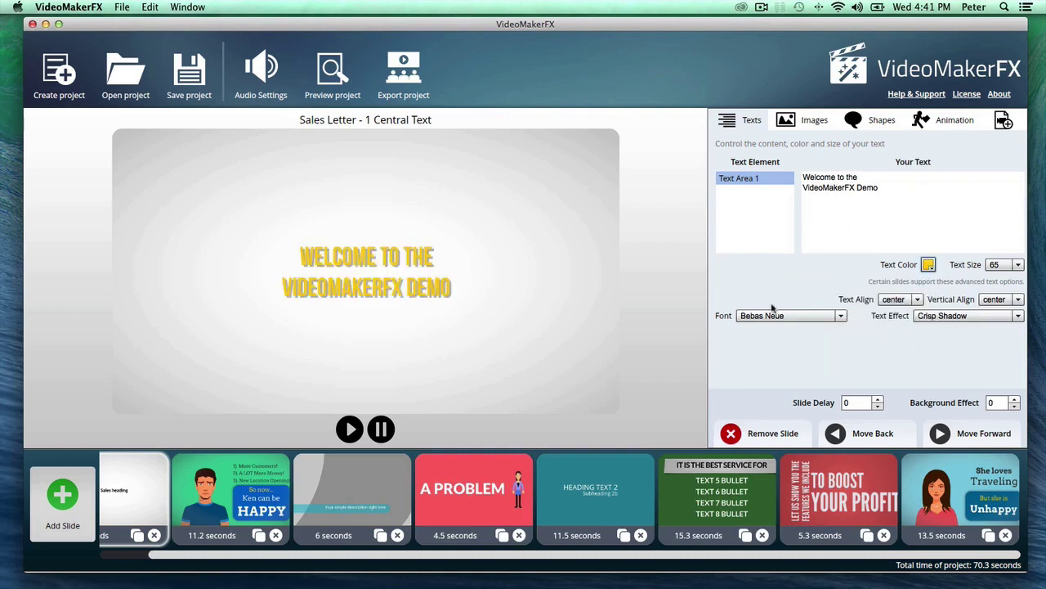
click(928, 264)
click(897, 343)
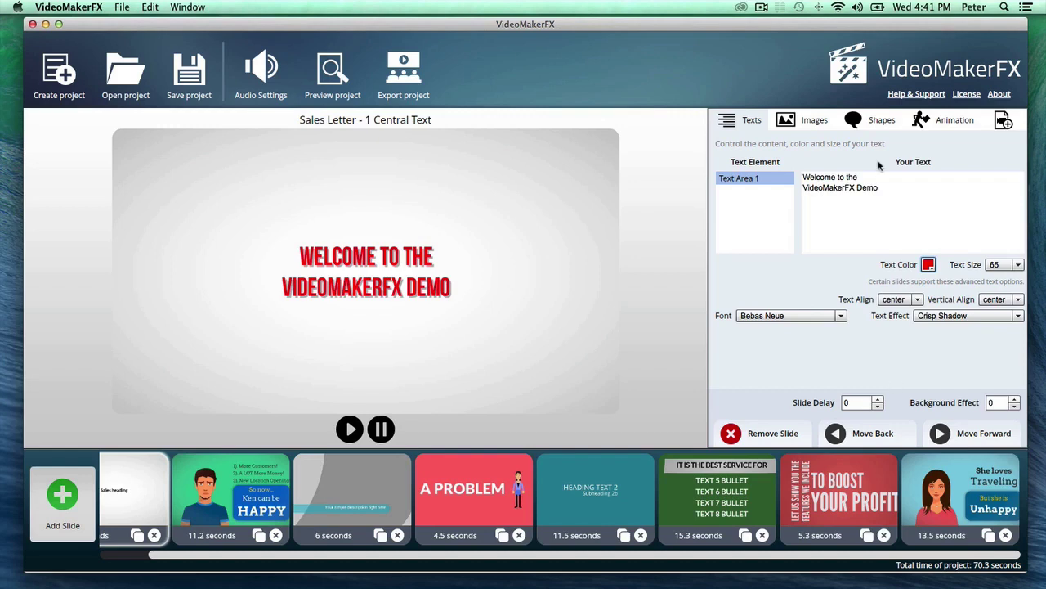
- Try pink, then blue, as the slide's shape background colour
click(850, 118)
click(785, 166)
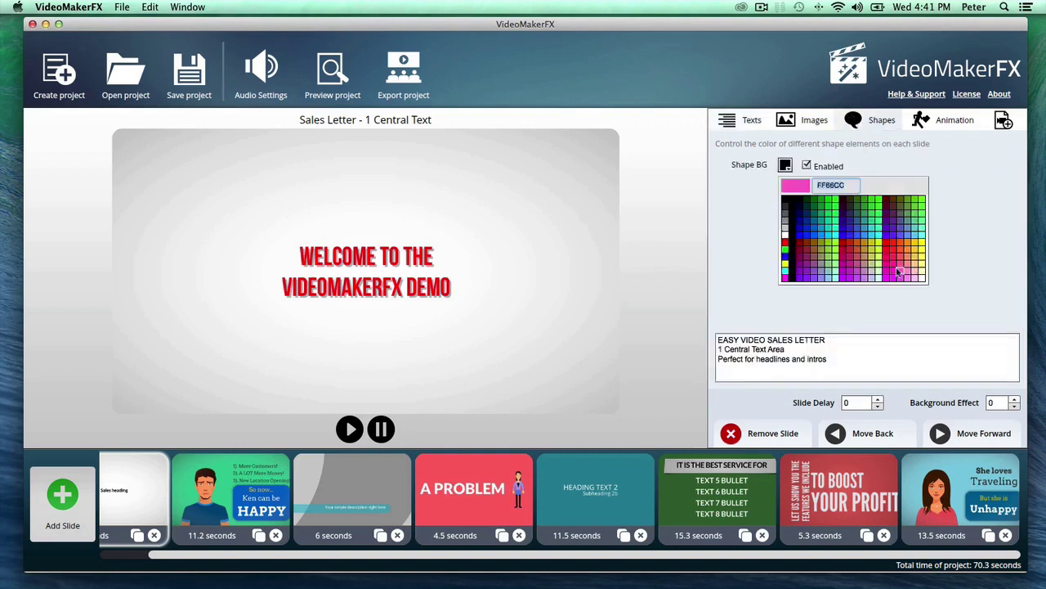
click(902, 258)
click(786, 165)
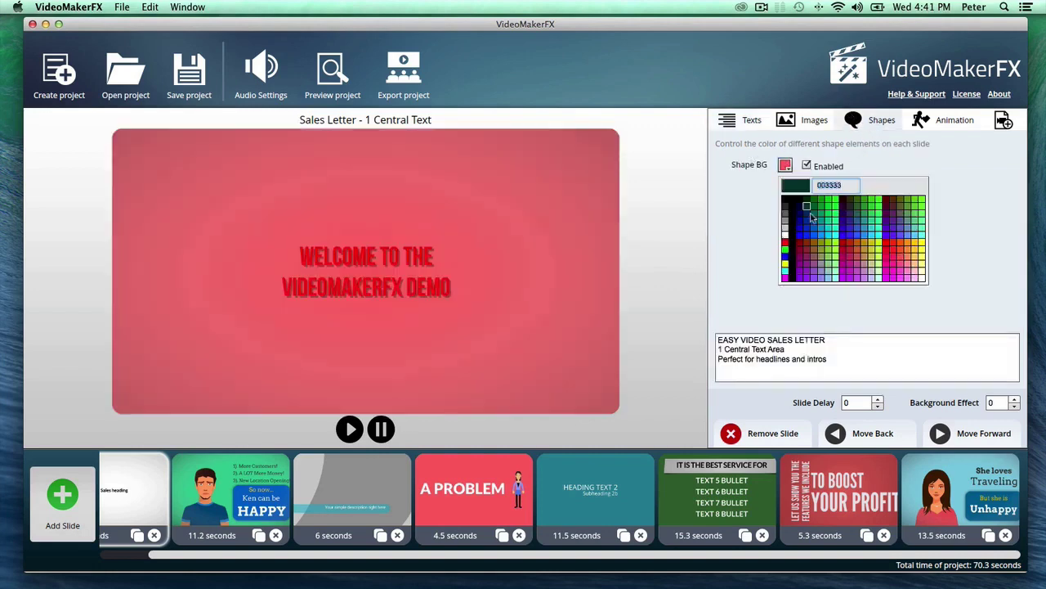
click(822, 228)
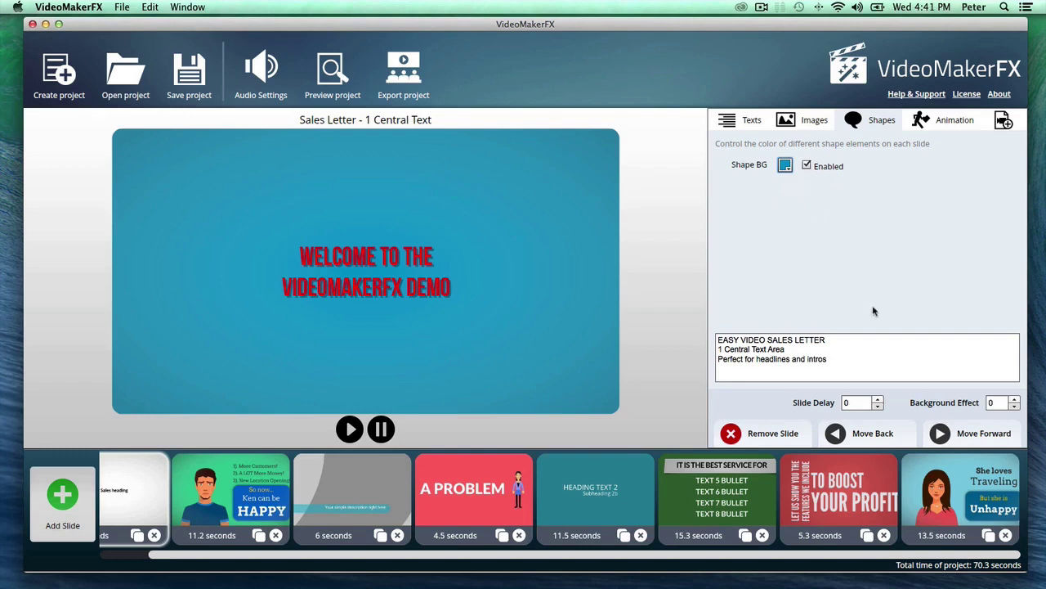
- Raise the Background Effect to 7
click(1017, 401)
click(1017, 401)
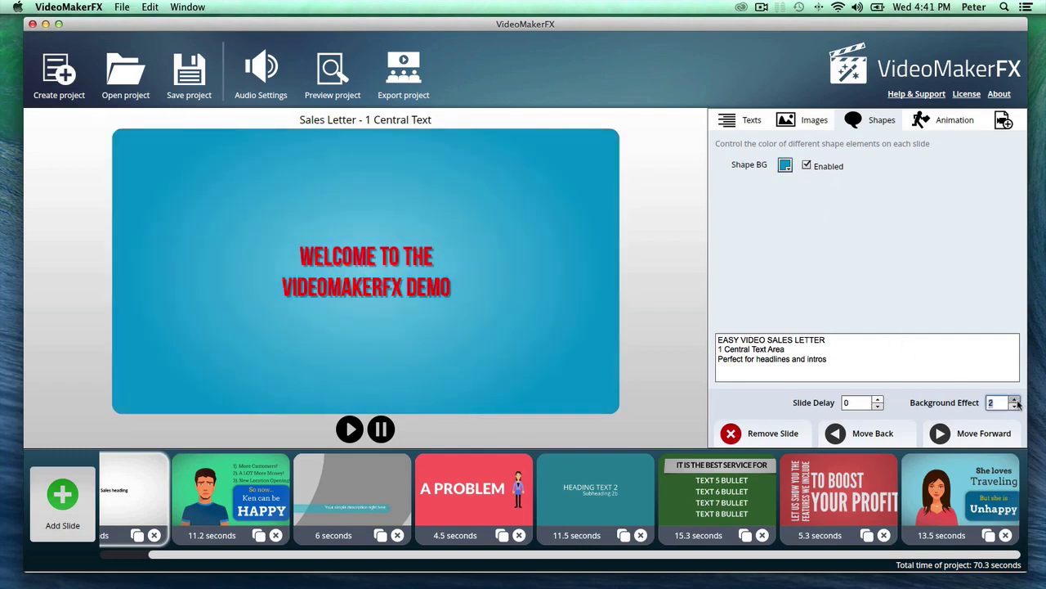
click(1017, 402)
click(1015, 399)
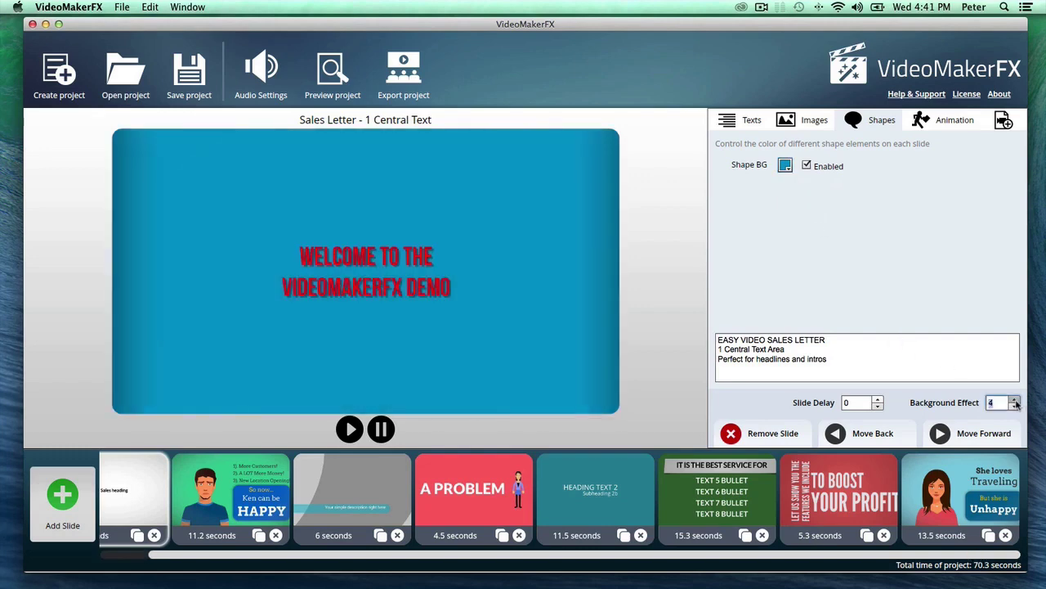
click(1017, 399)
click(1016, 400)
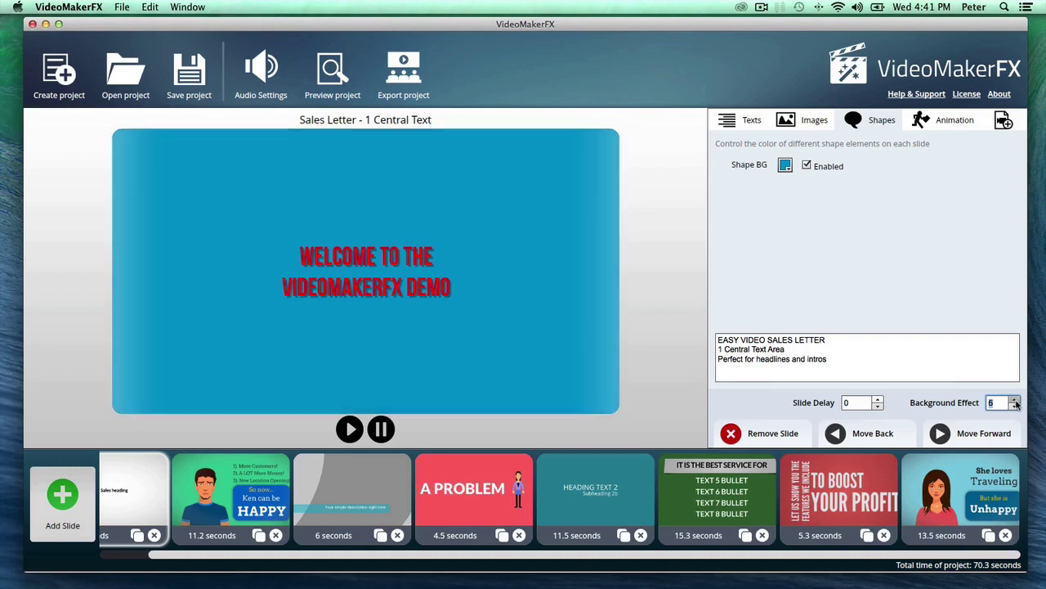
click(1016, 400)
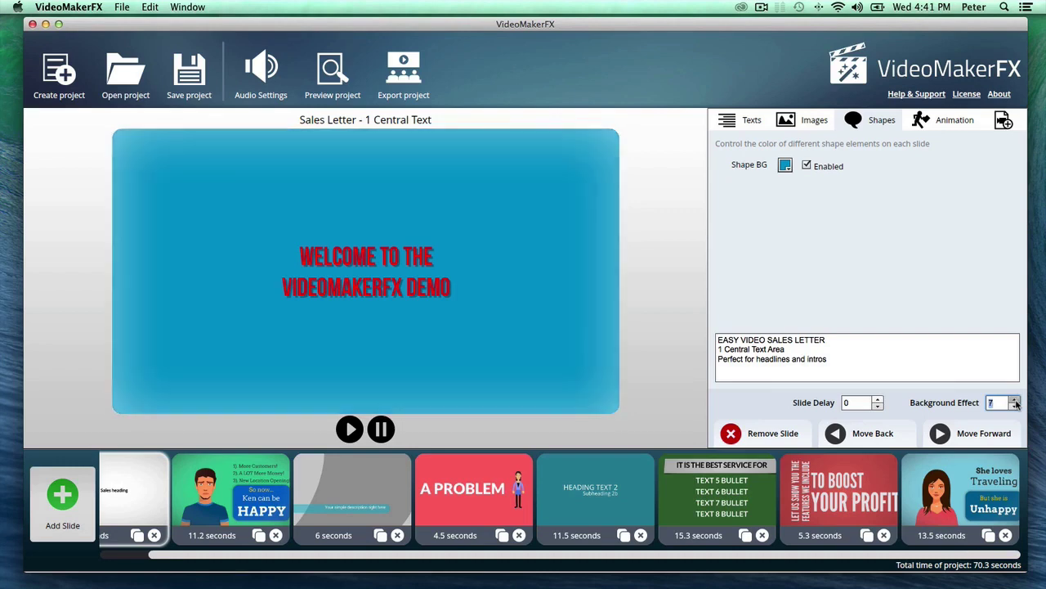
- Set the shape background colour to muted red (CC6666)
click(785, 166)
click(897, 269)
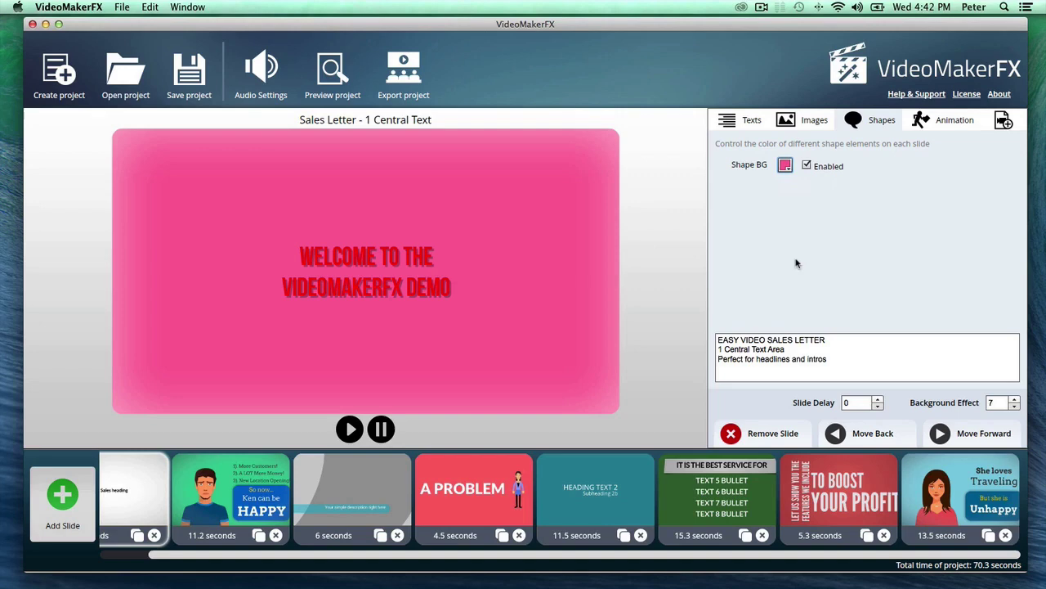
click(785, 166)
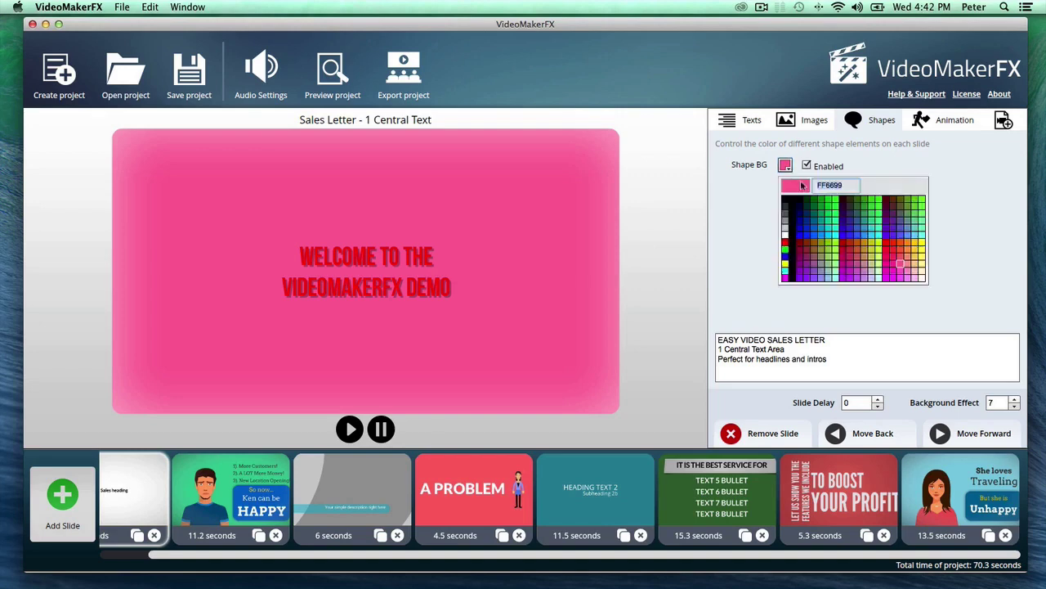
click(836, 260)
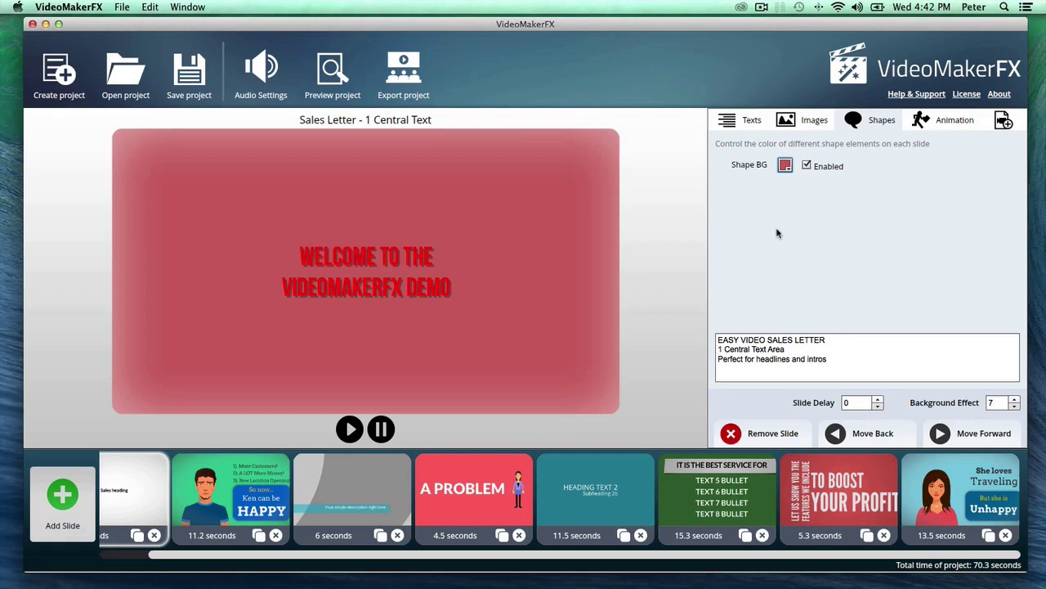
- Set the title slide's Animation 1 to 5
click(921, 120)
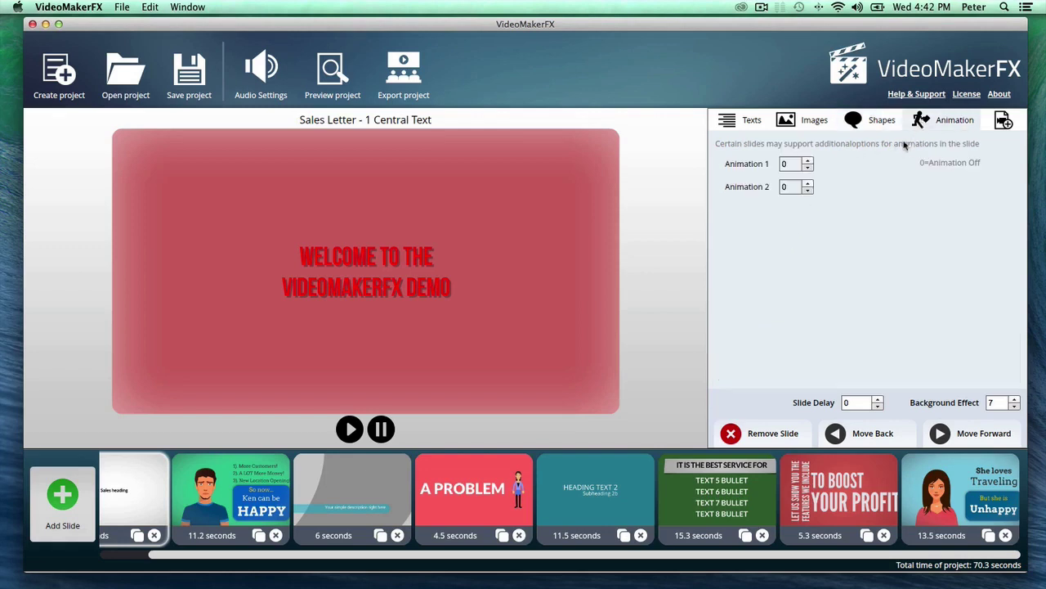
click(808, 161)
click(809, 161)
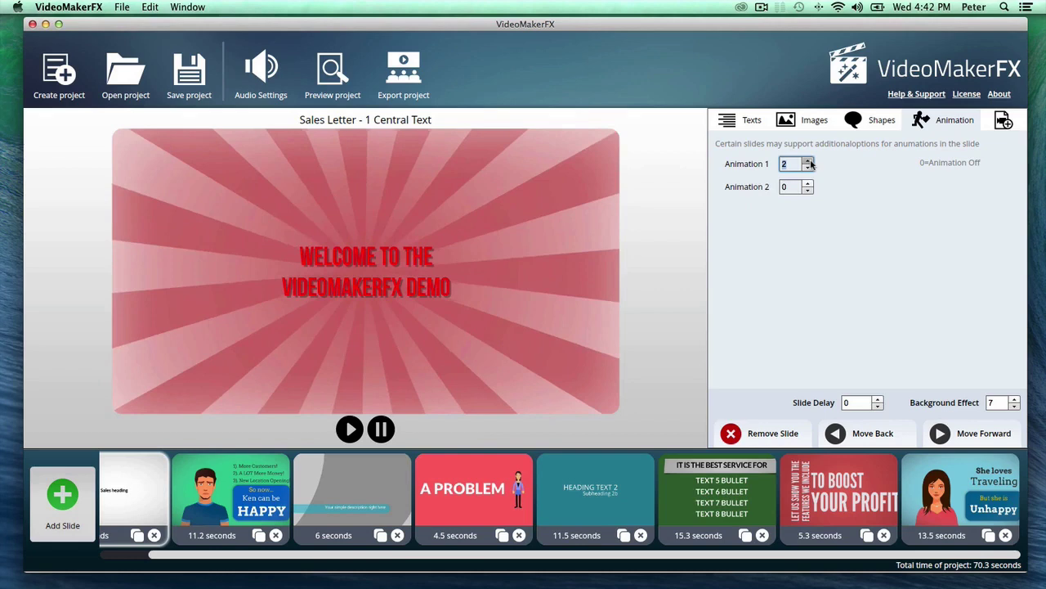
click(809, 161)
click(809, 161)
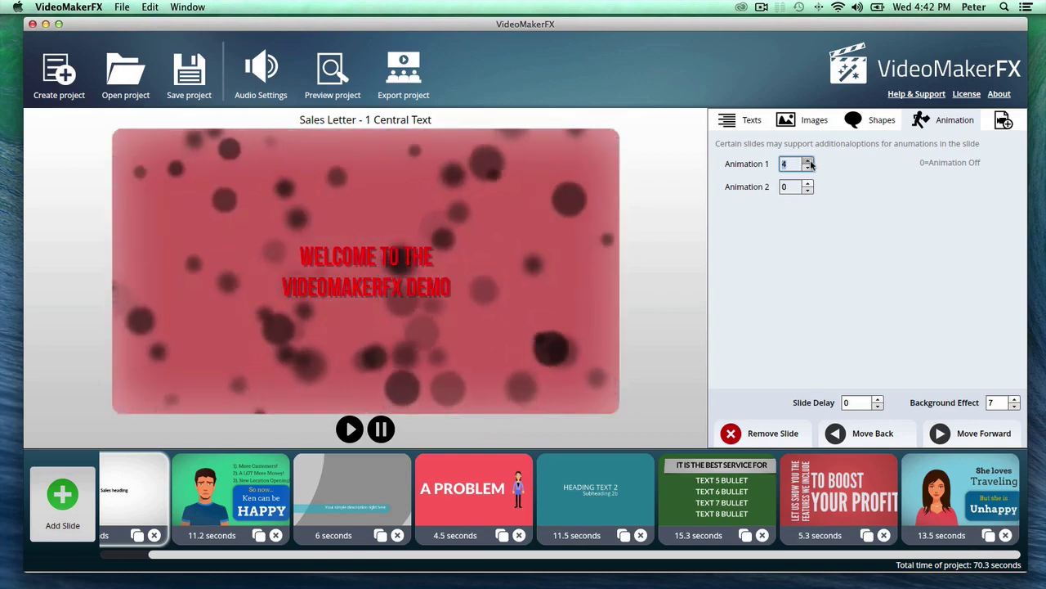
click(809, 161)
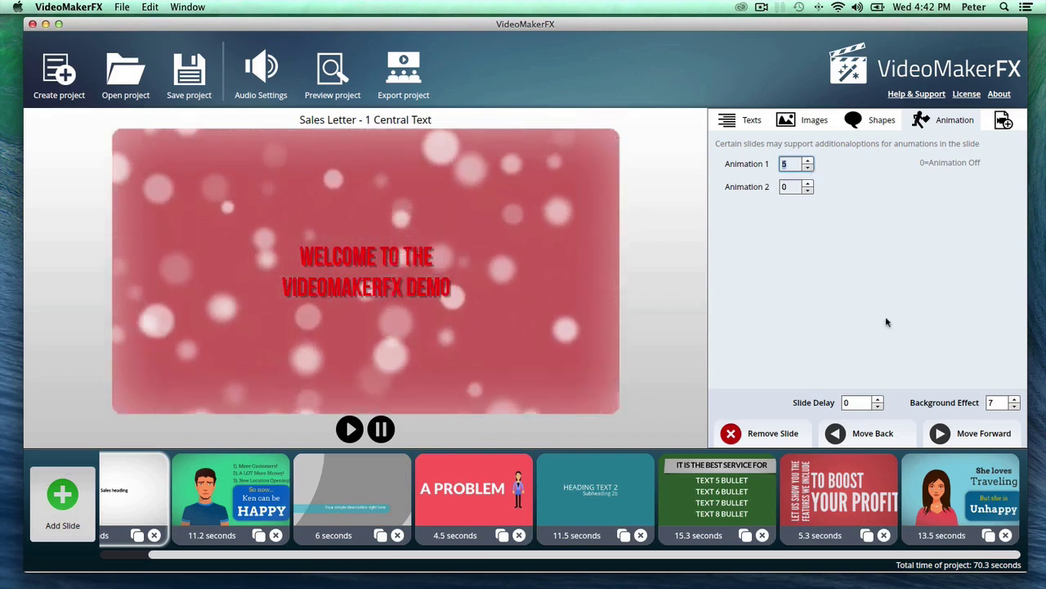
- Make the welcome title text white
click(743, 119)
click(928, 264)
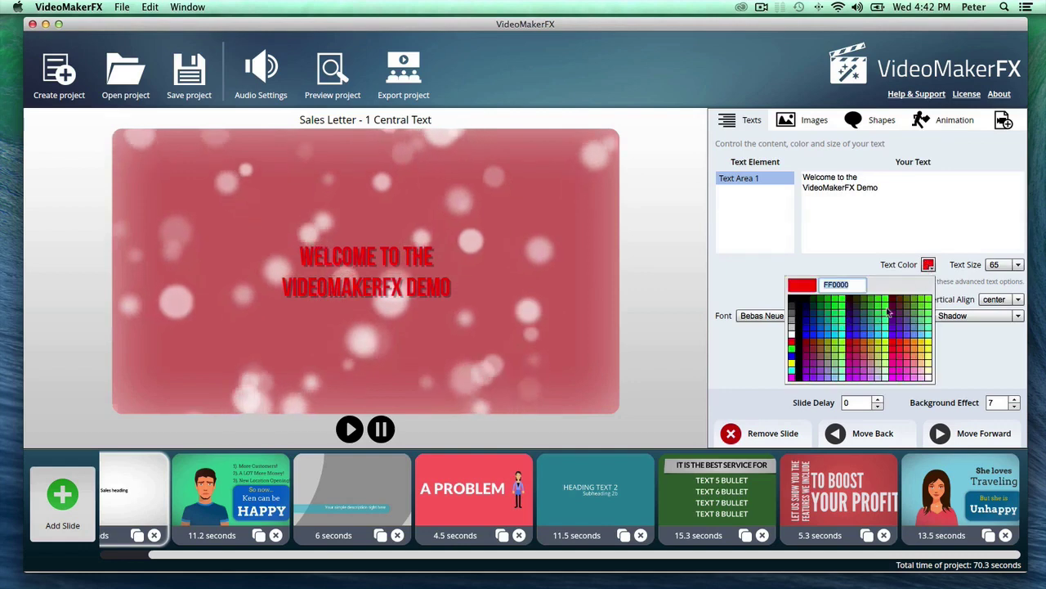
click(791, 335)
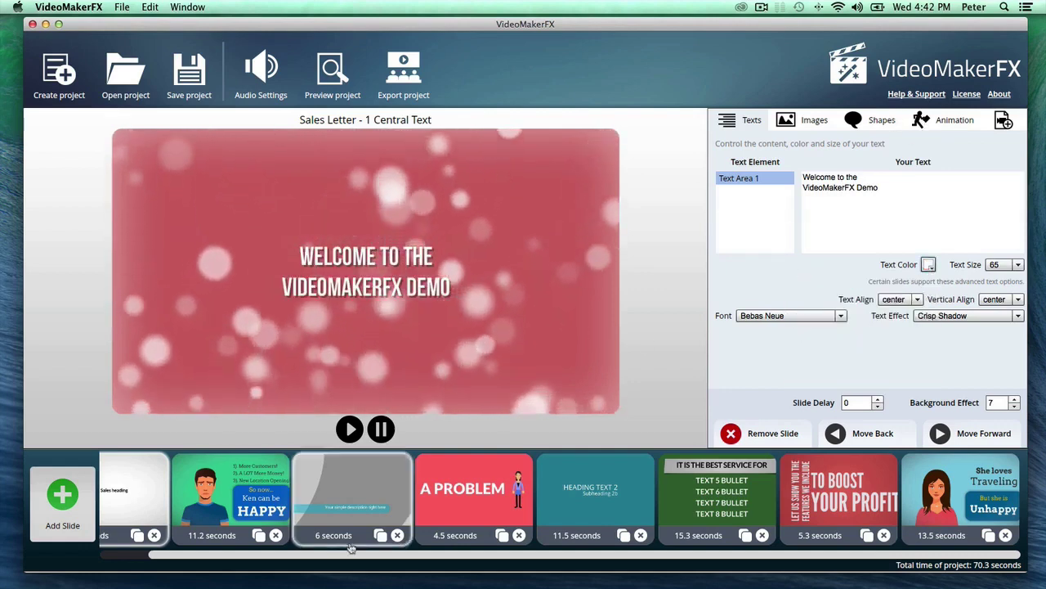
- On the Ken slide, step Animation 1 through its stages, then turn it off
click(230, 502)
click(924, 130)
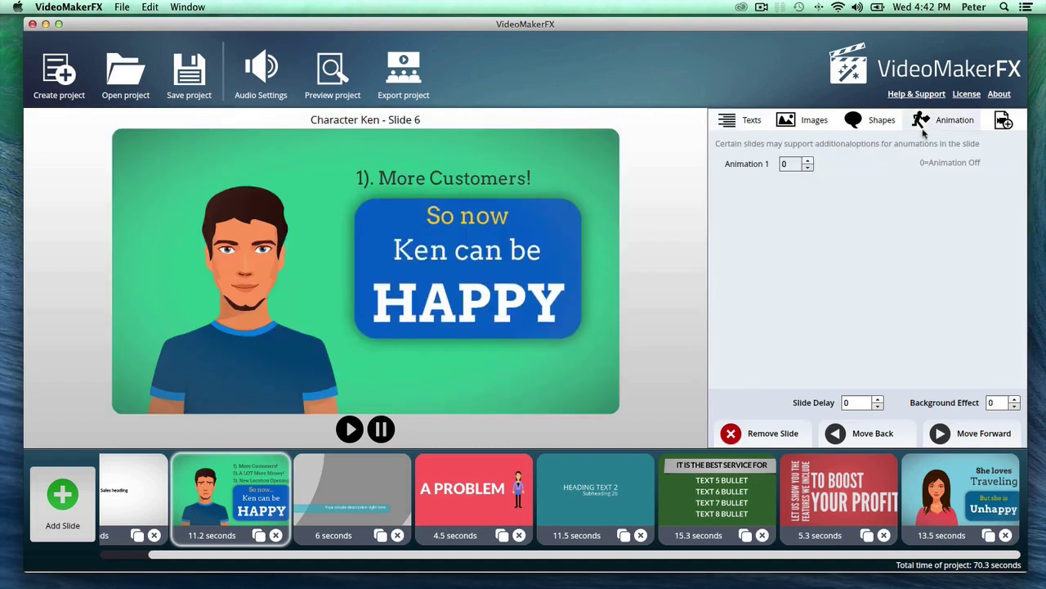
click(806, 161)
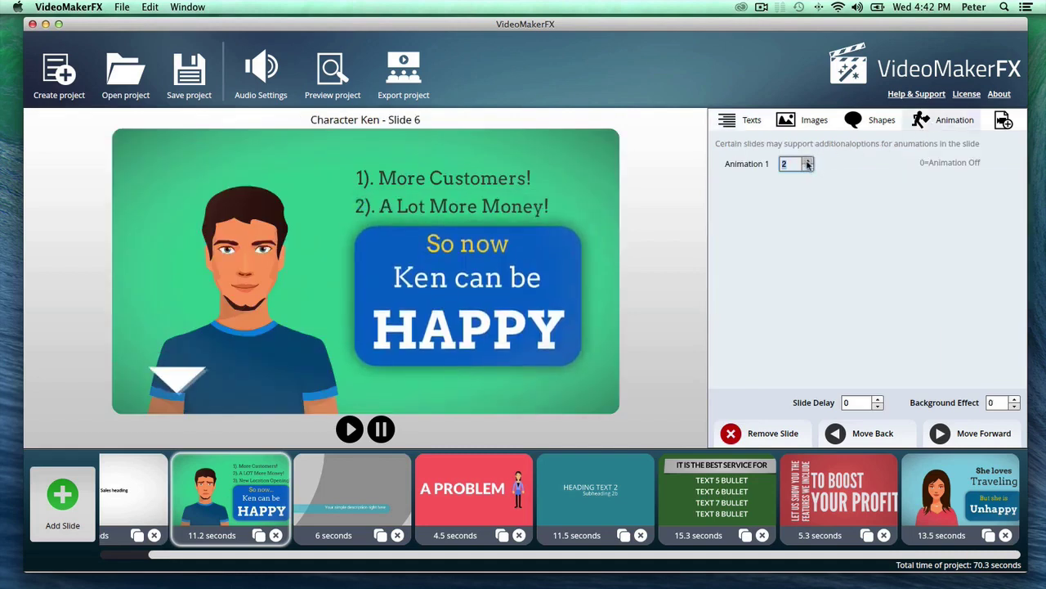
click(808, 162)
click(808, 162)
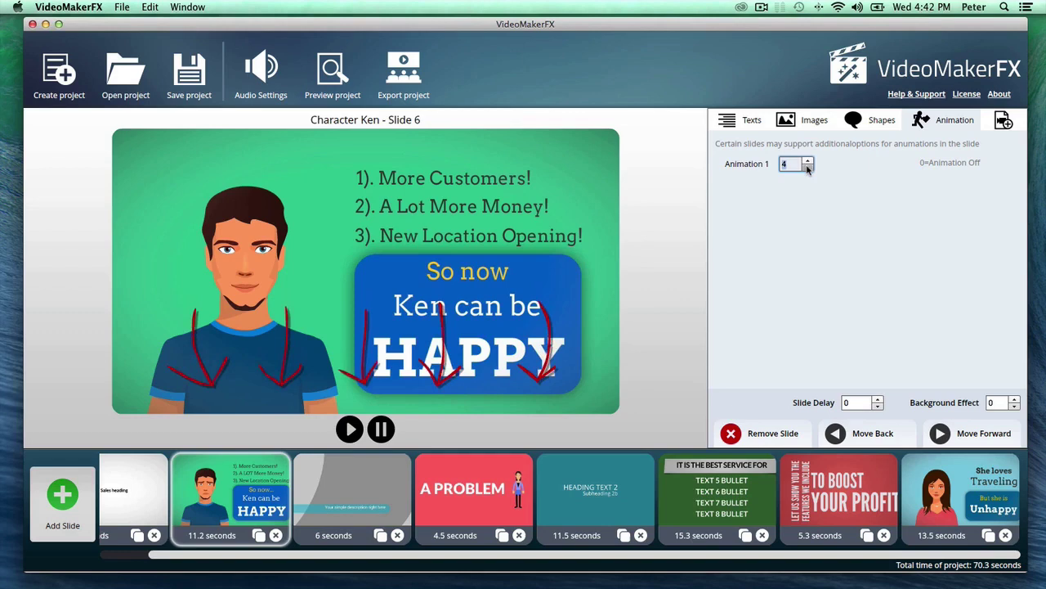
click(808, 167)
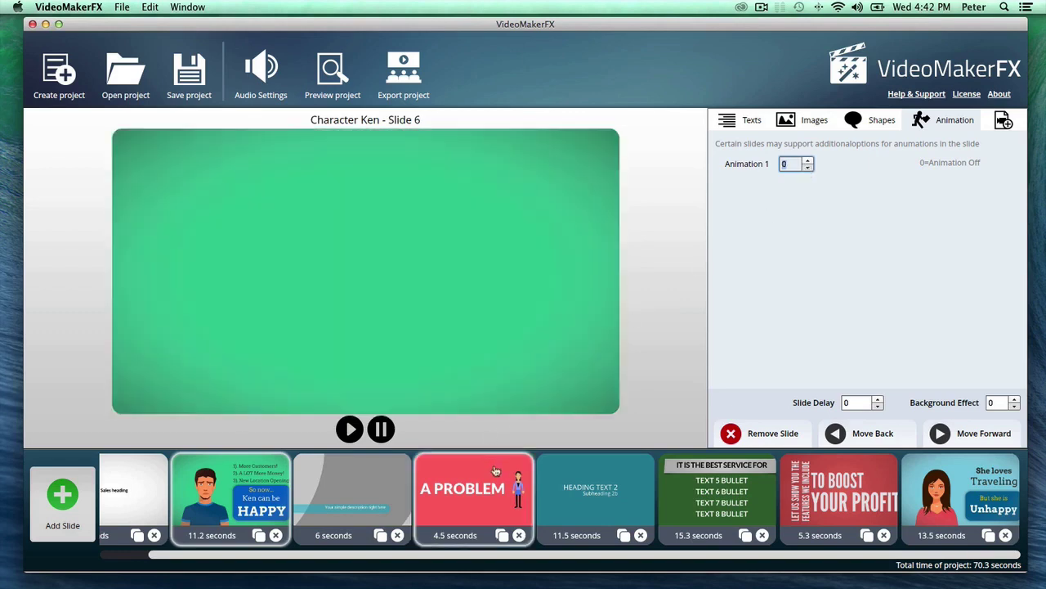
- Open the A PROBLEM slide and set its Animation 1 to 1
click(400, 478)
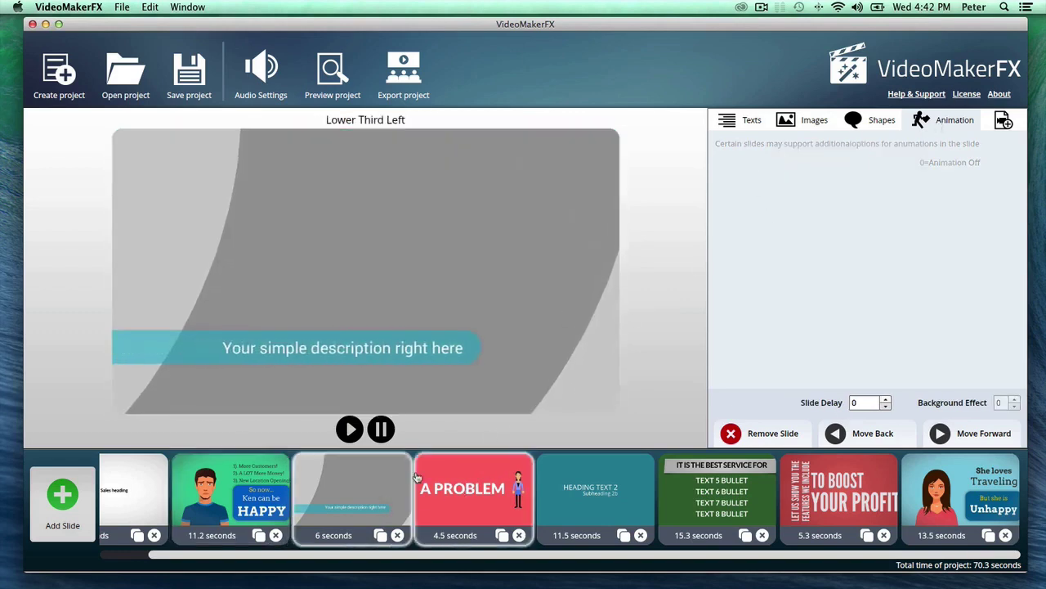
click(419, 480)
click(808, 162)
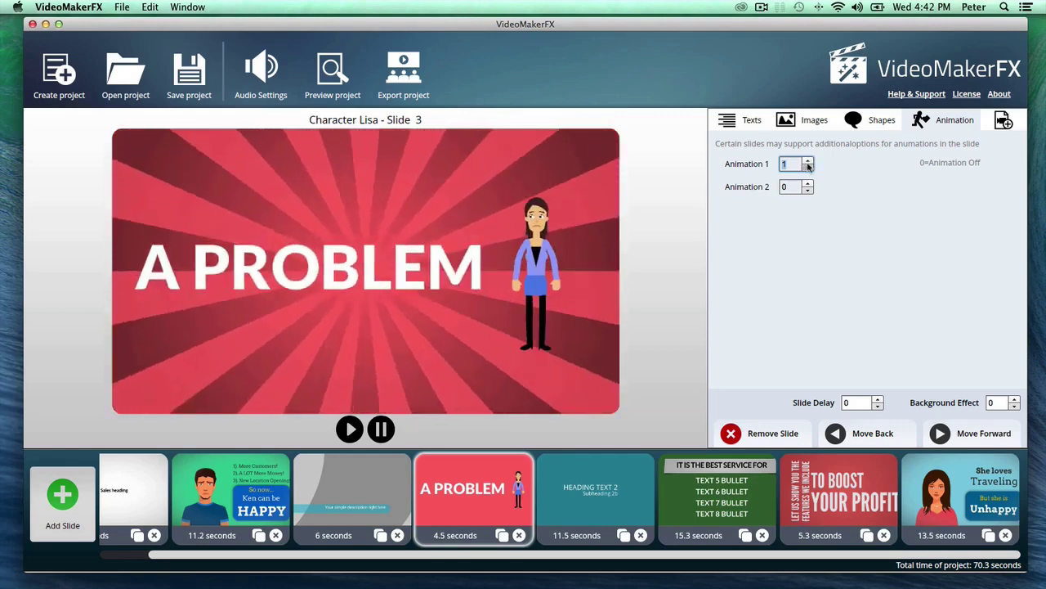
- Reset A PROBLEM's Animation 1 to 0, then preview the teal heading, bullet-list and profit slides
click(808, 168)
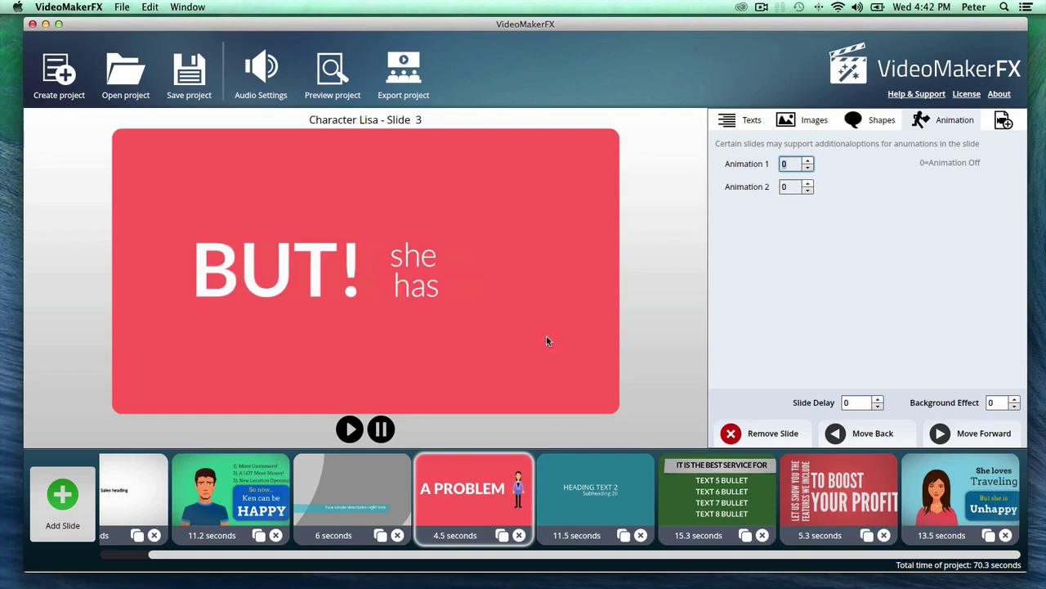
click(595, 495)
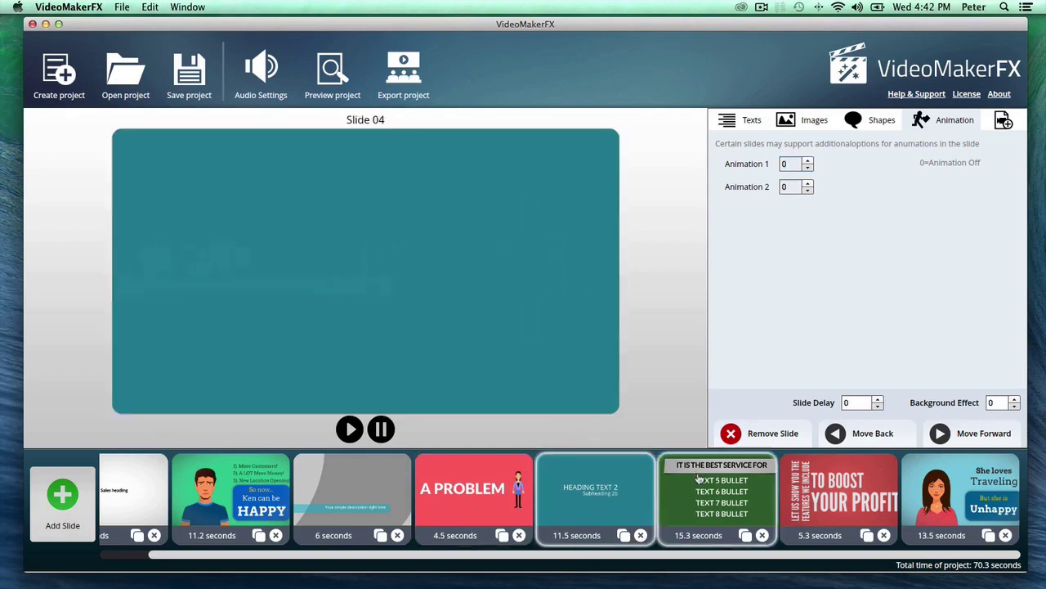
click(699, 479)
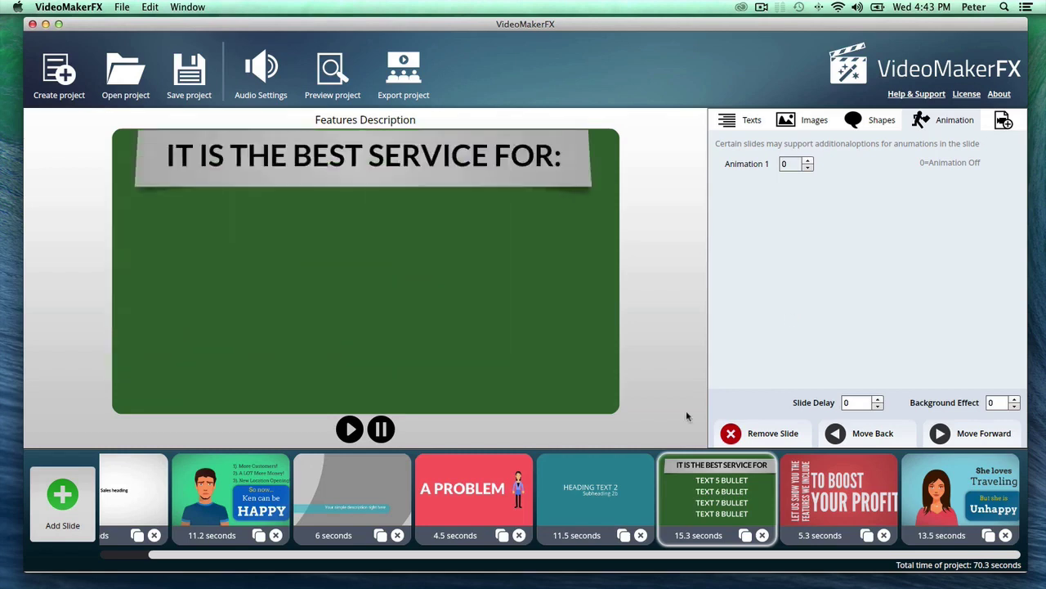
click(851, 488)
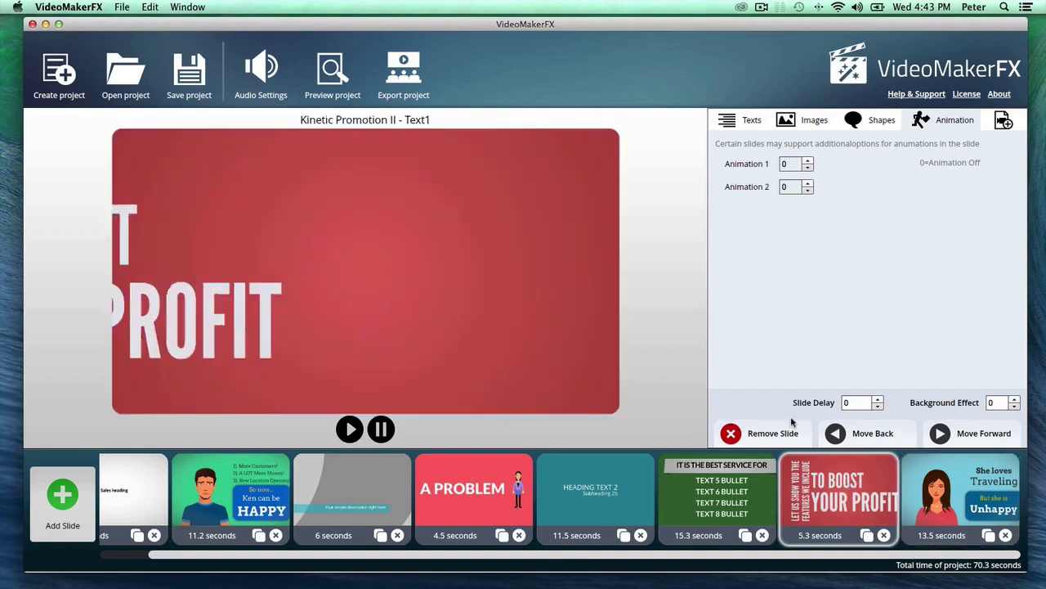
- Add a Whiteboard I 'Hand Place Image' slide and play its animation
click(51, 490)
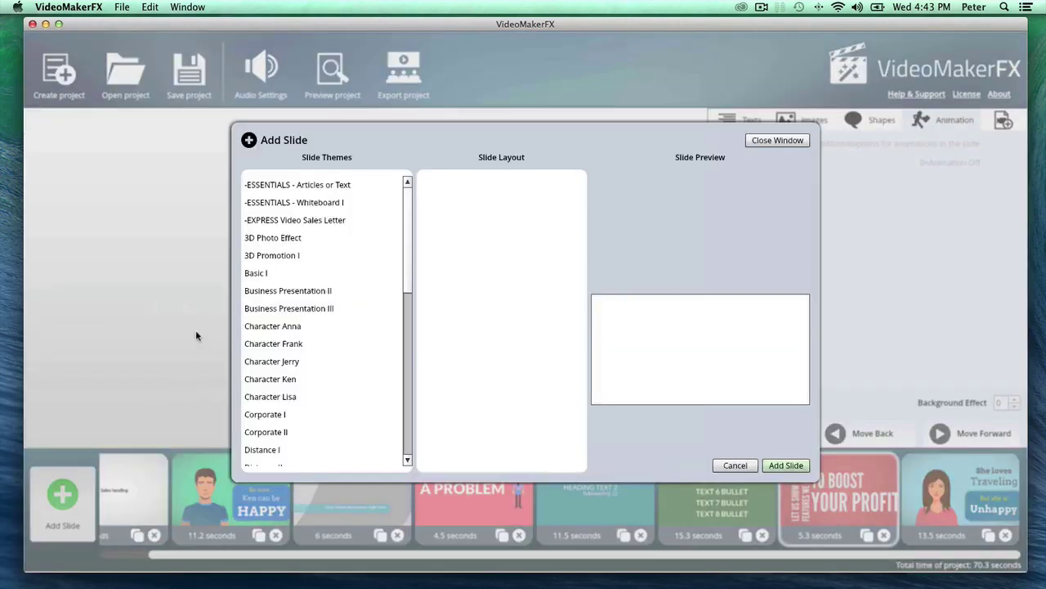
click(278, 201)
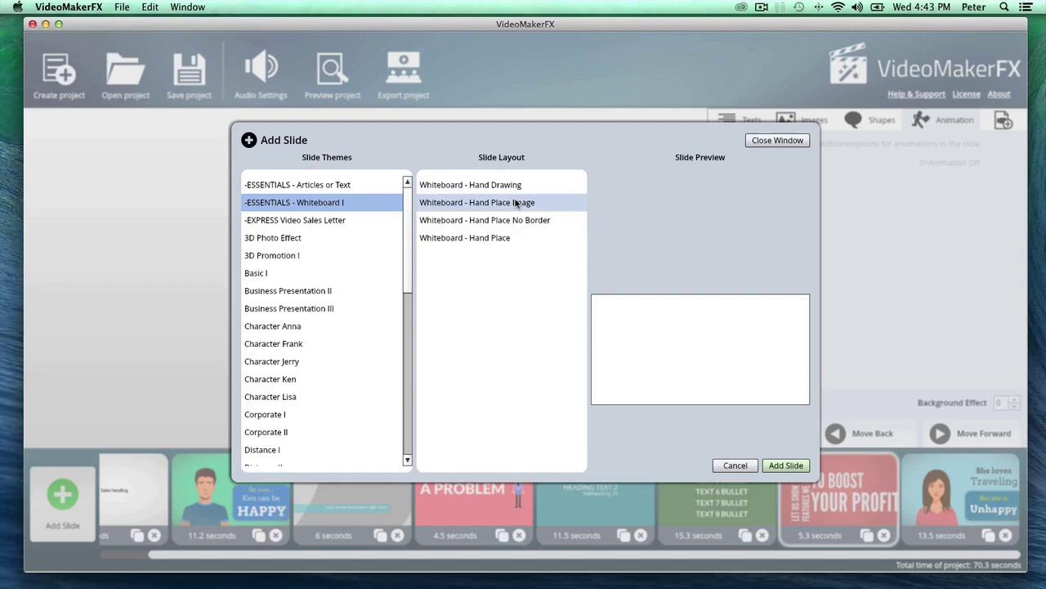
click(516, 205)
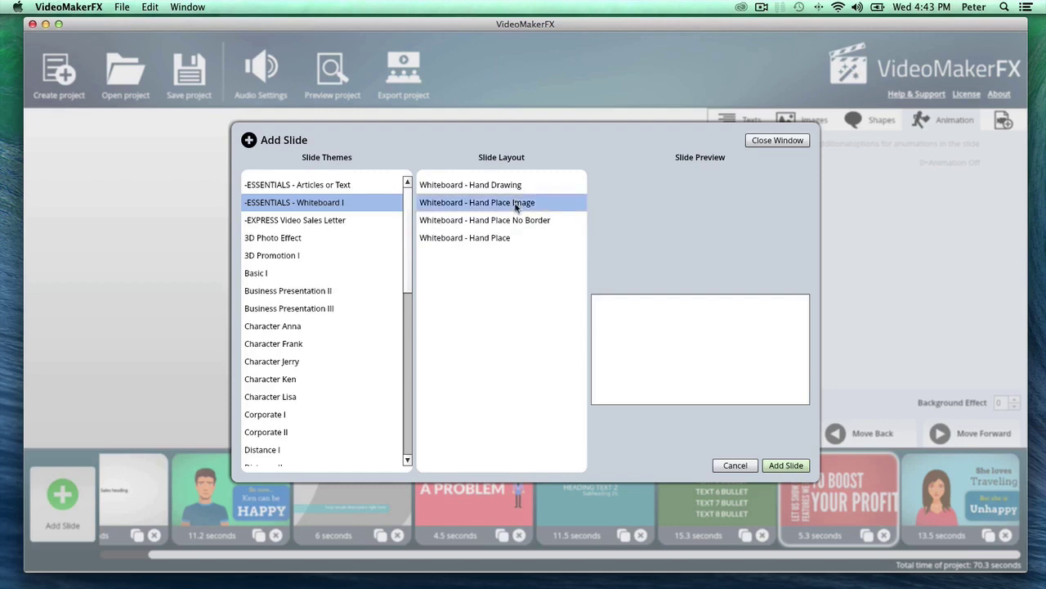
click(786, 465)
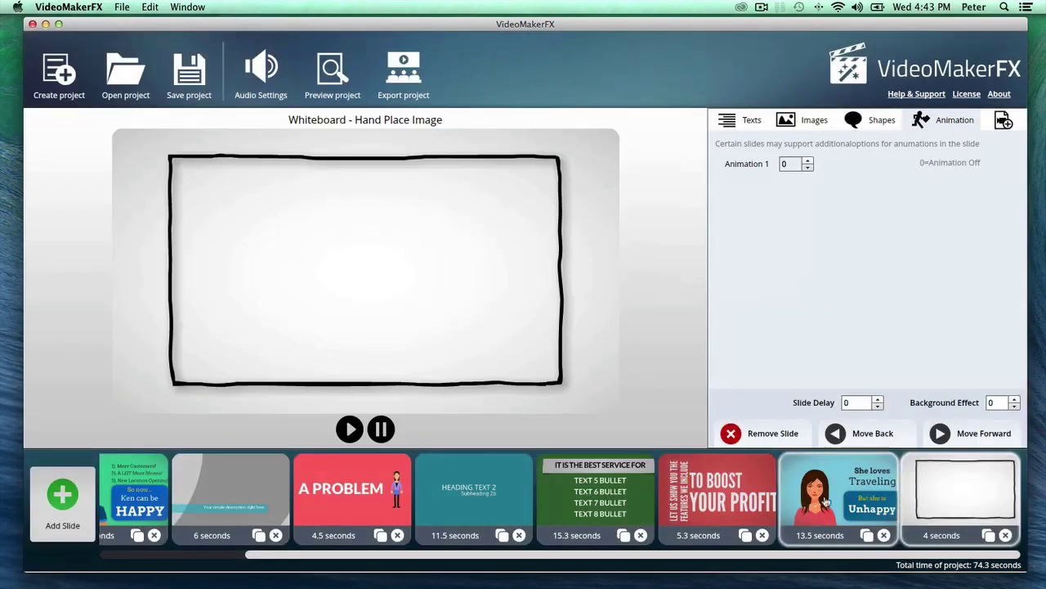
click(973, 488)
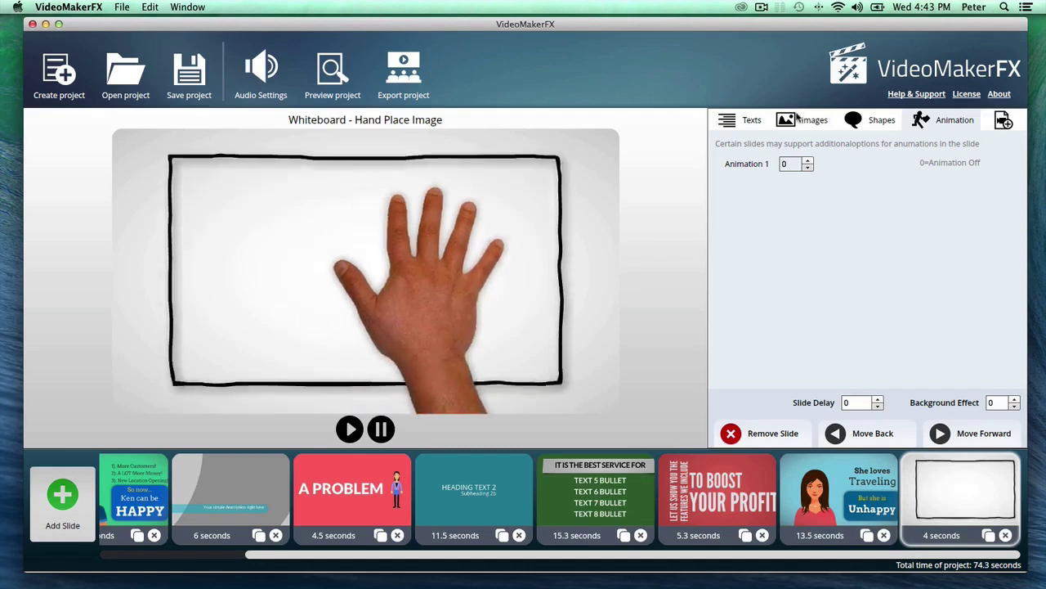
- Fill the slide's image area with the gallery photo 6.jpg
click(801, 120)
click(931, 195)
click(322, 396)
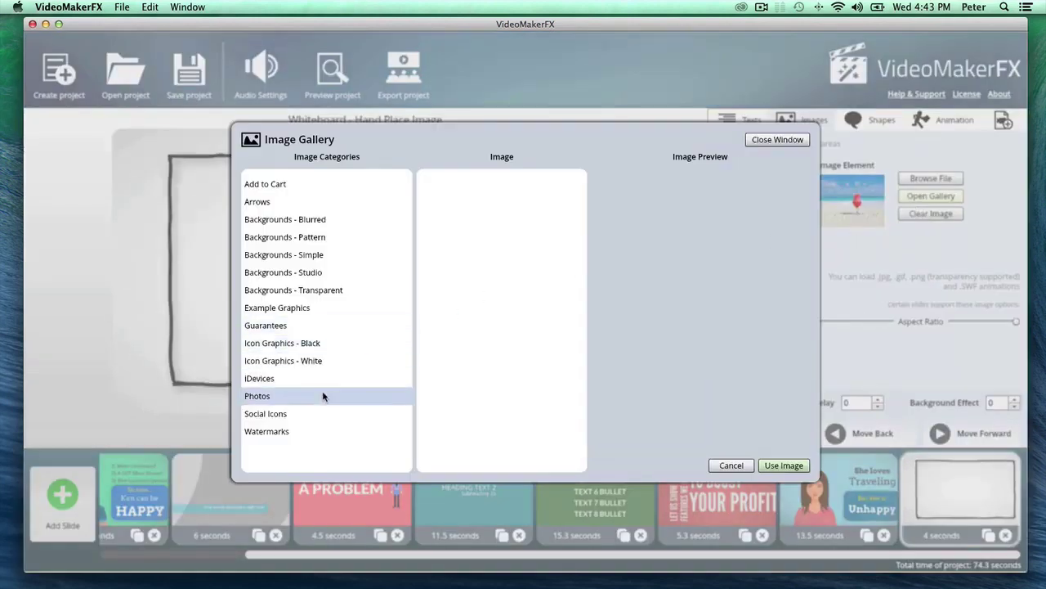
click(514, 271)
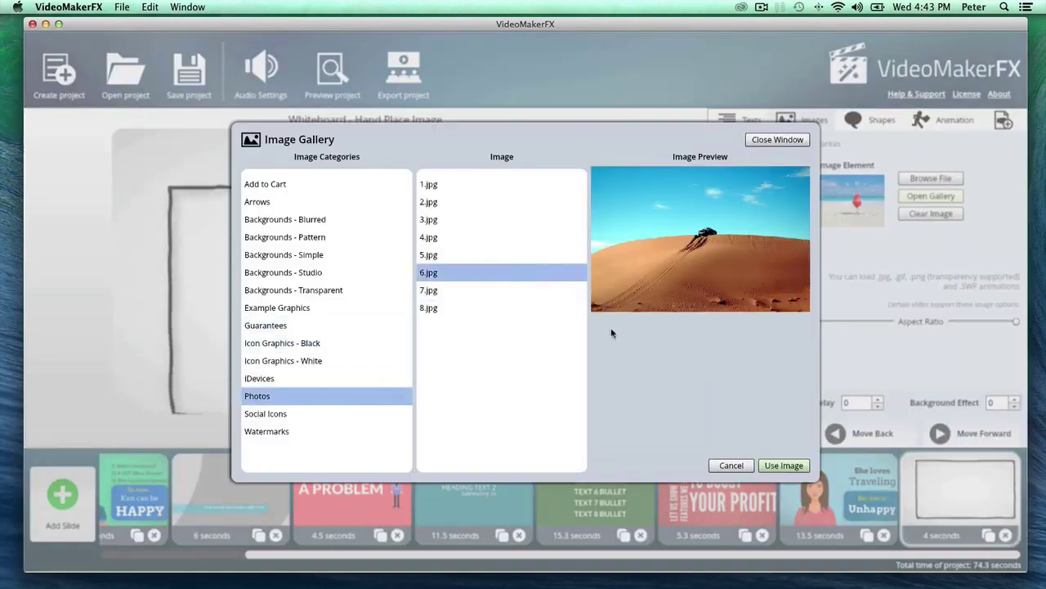
click(784, 465)
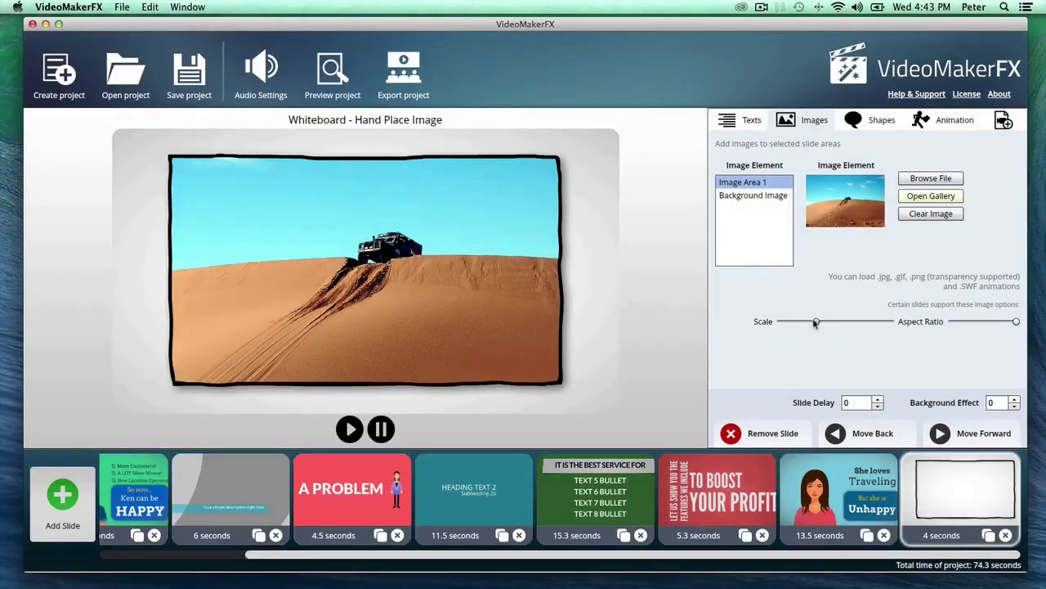
- Shrink the desert photo slightly using the Scale slider
drag(815, 322, 807, 321)
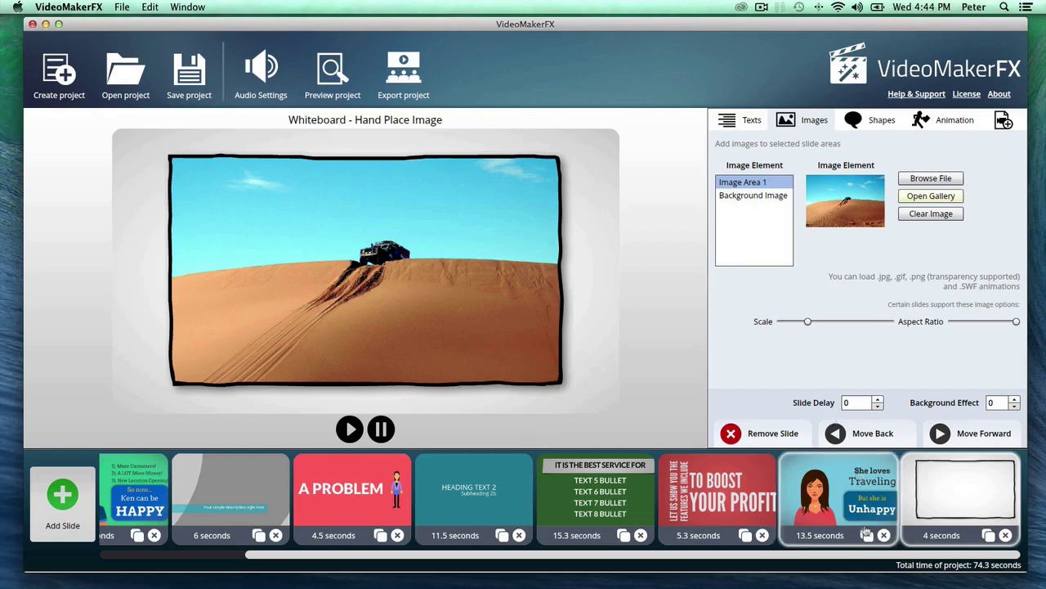
drag(773, 556, 752, 564)
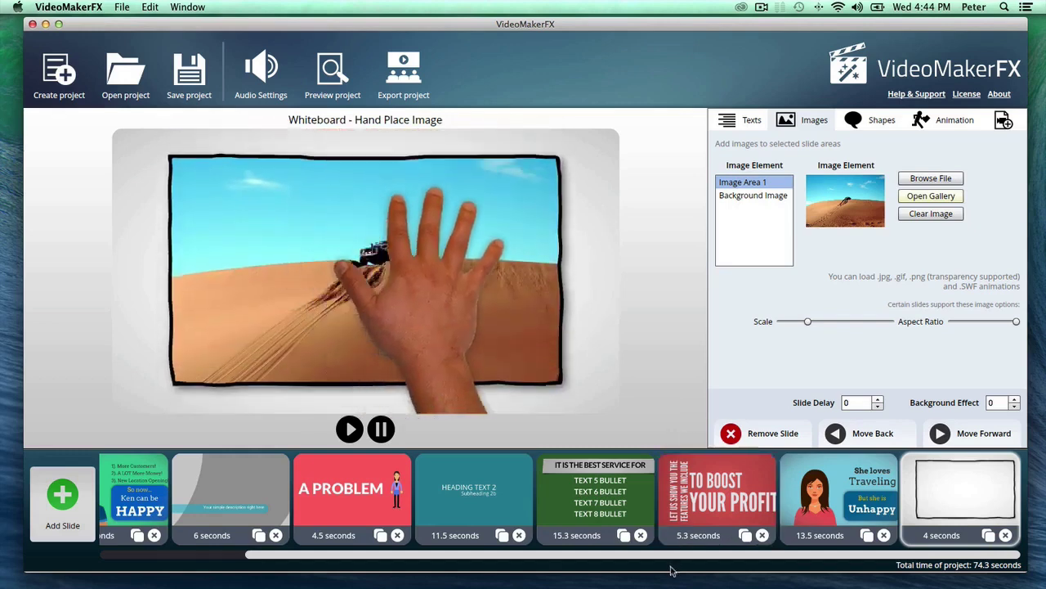
- Scroll the slide strip back and open the 5.3-second TO BOOST YOUR PROFIT slide
drag(678, 556, 610, 573)
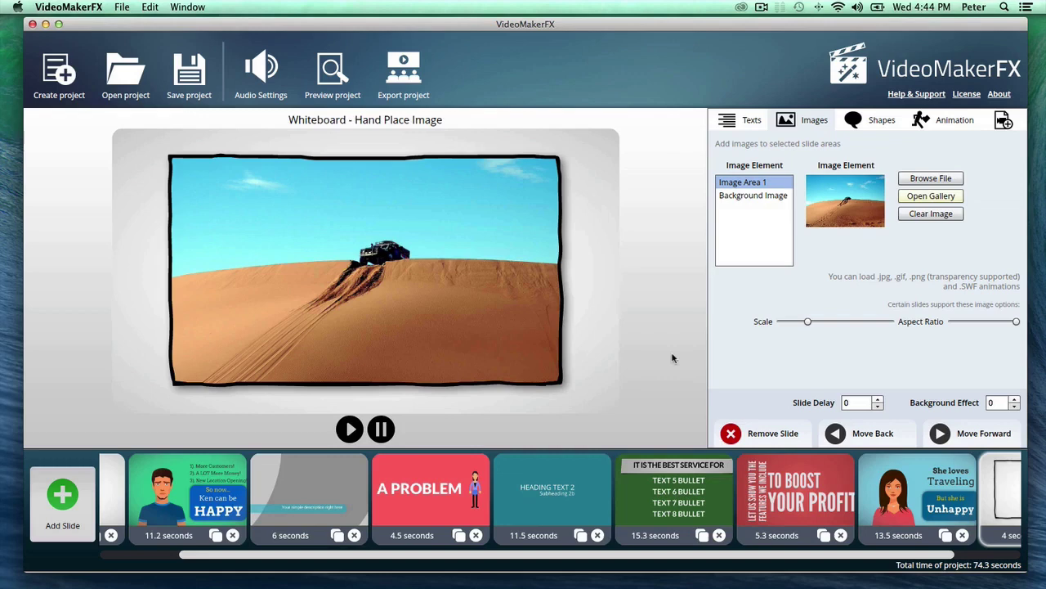
click(785, 489)
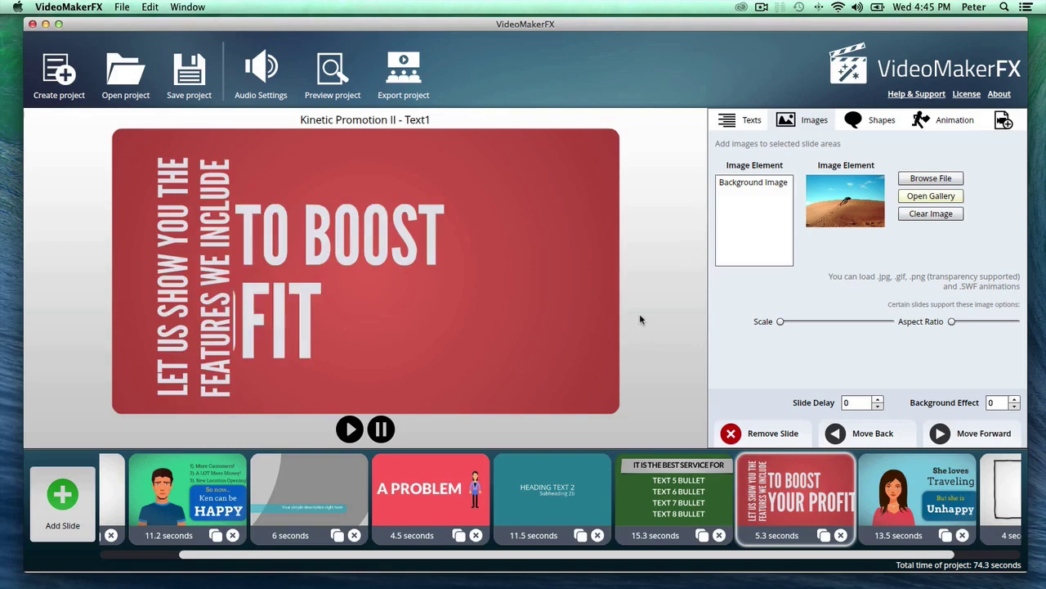
- On the Lower Third Left slide, recolour shape 4 green (00CC99), then show its text settings
click(260, 503)
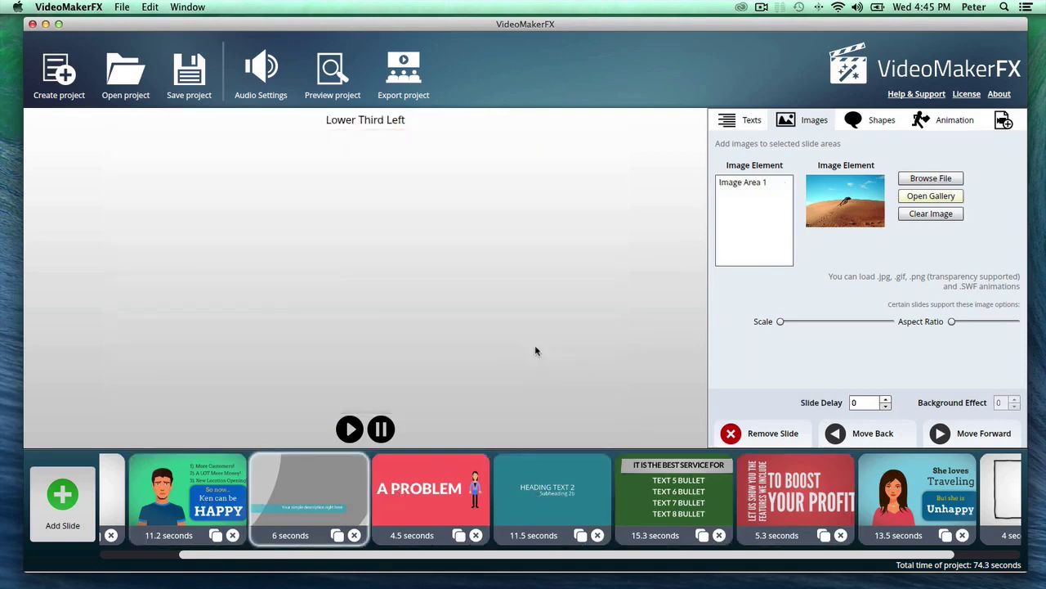
click(875, 123)
click(786, 234)
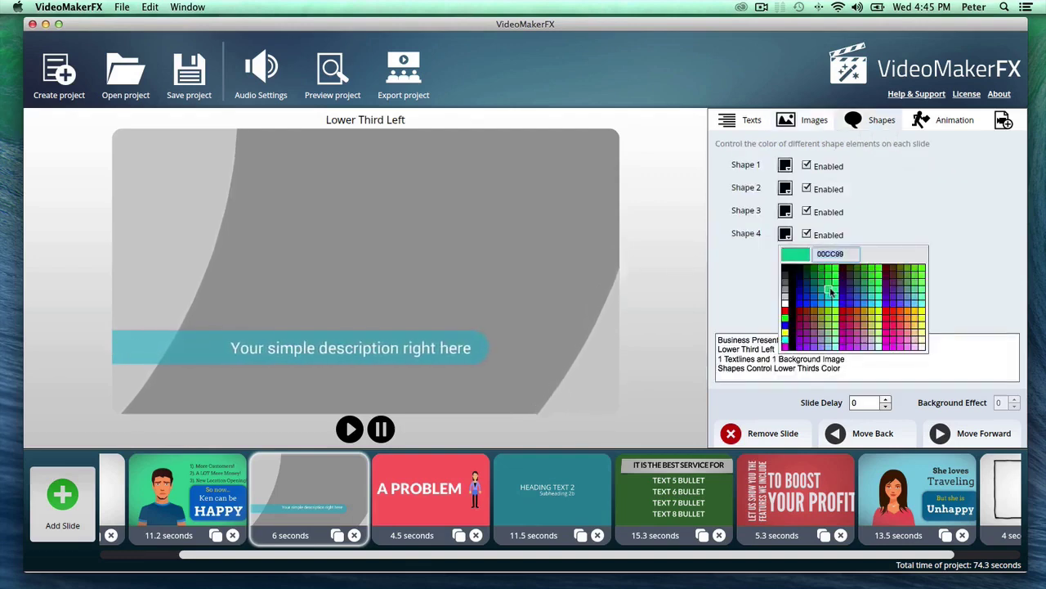
click(831, 293)
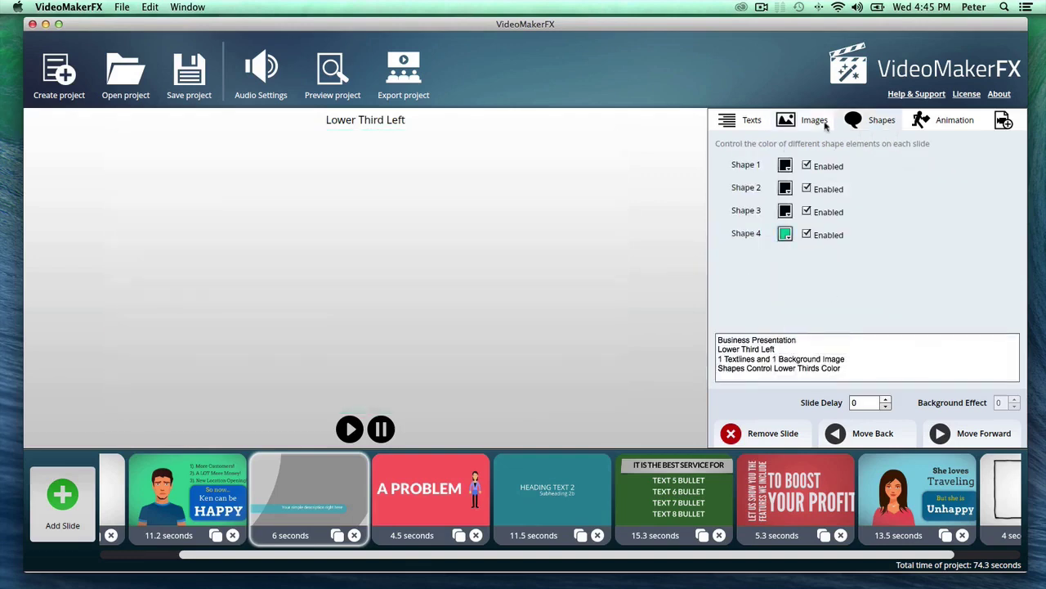
click(745, 120)
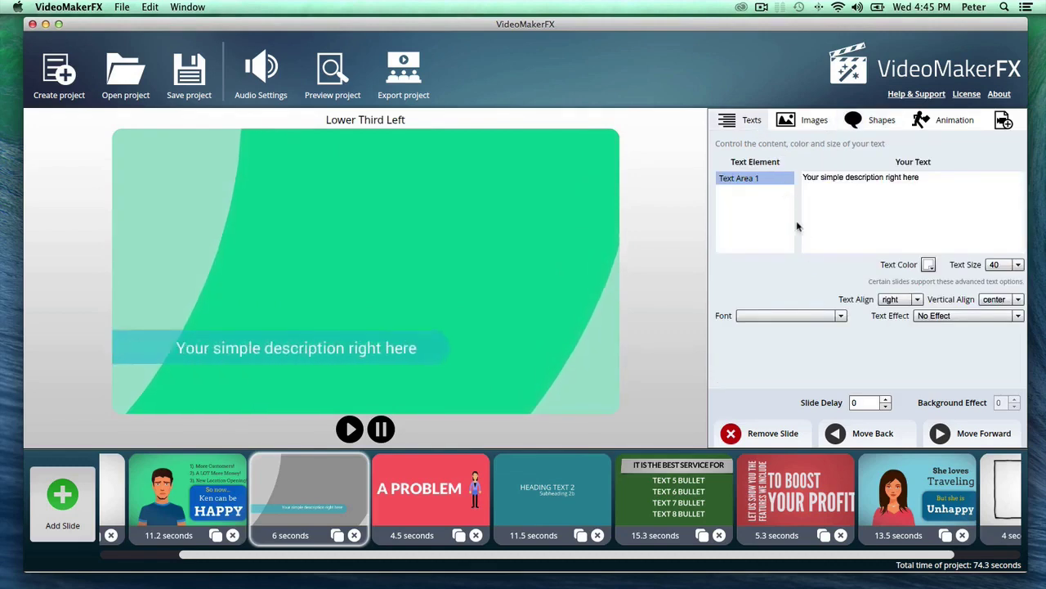
- Change the Lower Third Left slide's Your Text description font to Arvo Bold
click(835, 212)
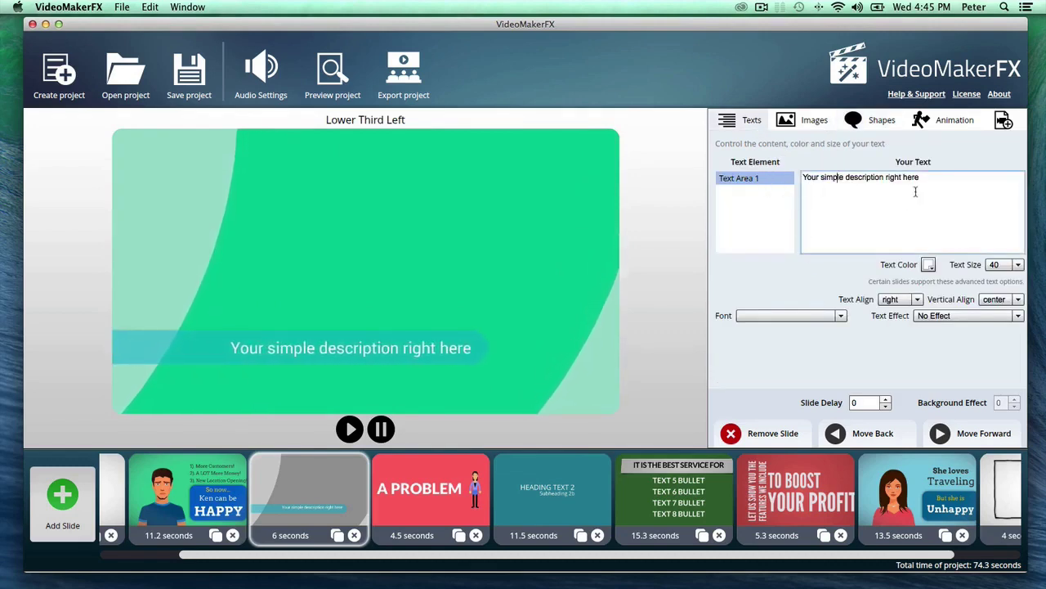
click(789, 315)
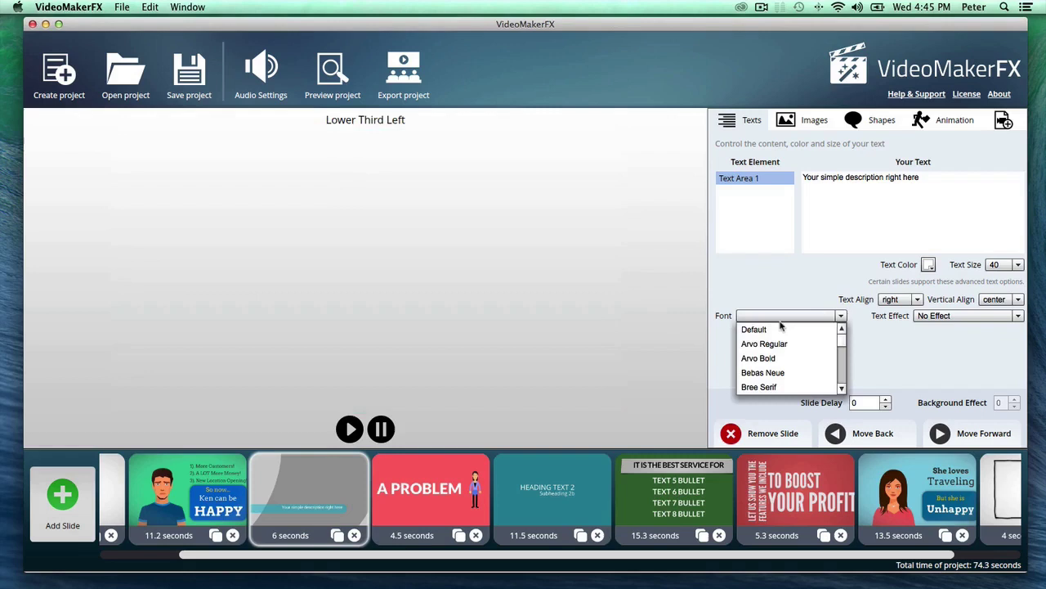
click(760, 358)
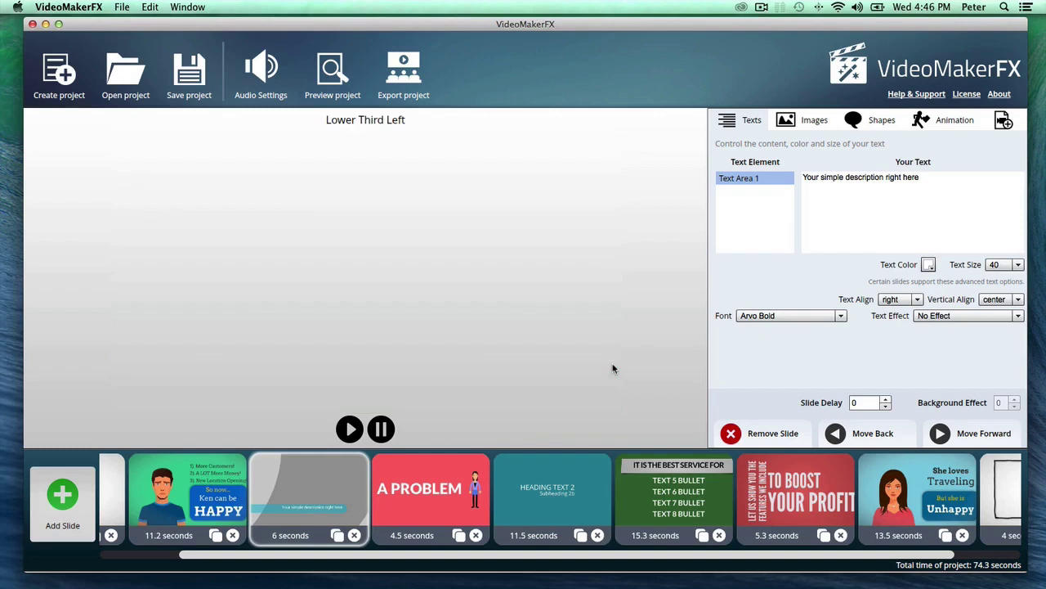
- Open the Character Ken slide with its six text areas, then stop the recording
click(242, 492)
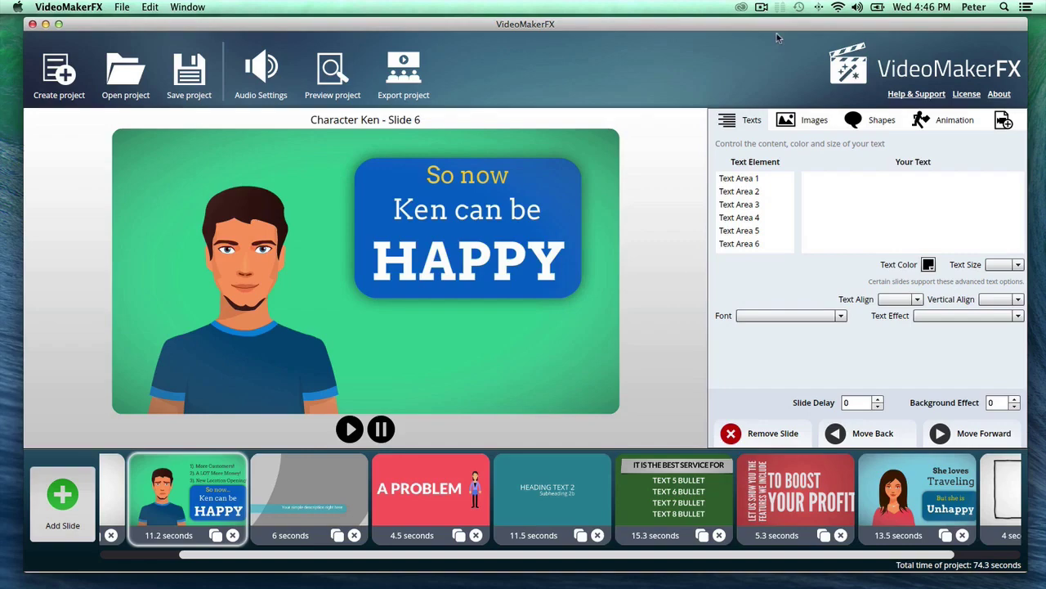
click(761, 7)
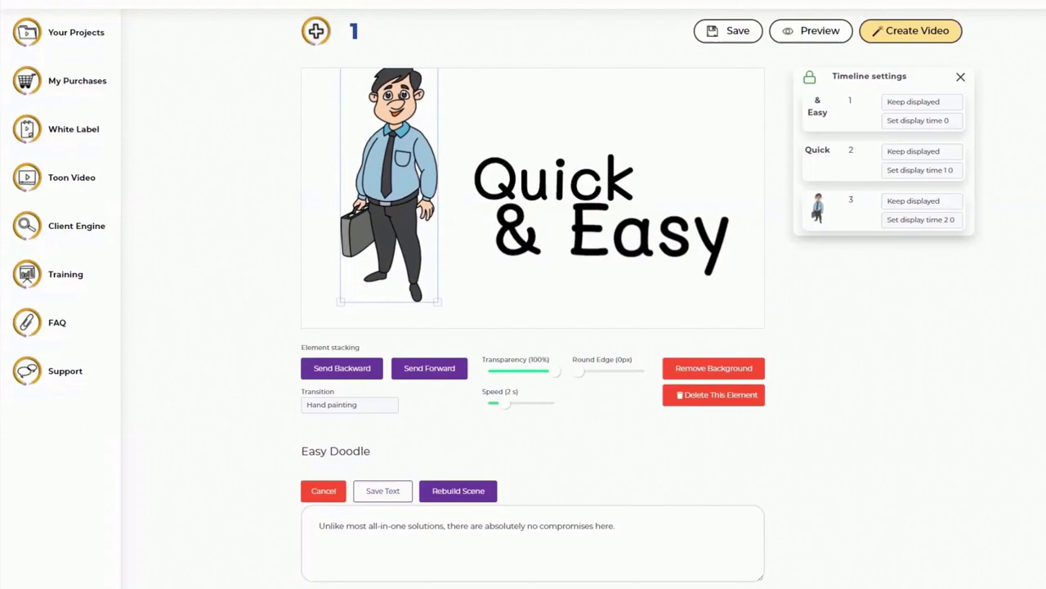
- Select the Quick & Easy text and switch the scene background to Custom Color
click(601, 208)
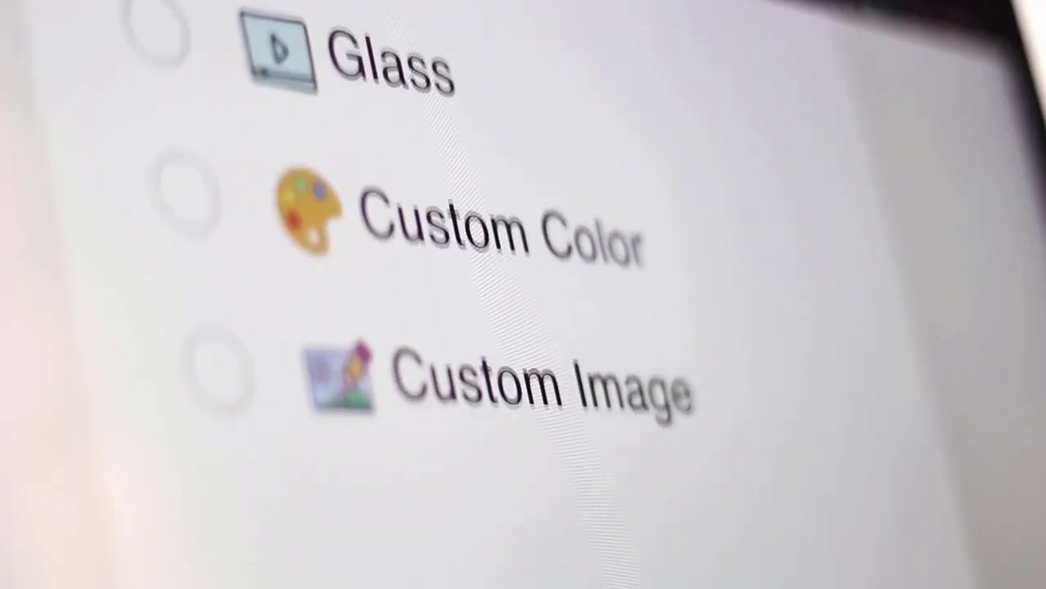
click(175, 149)
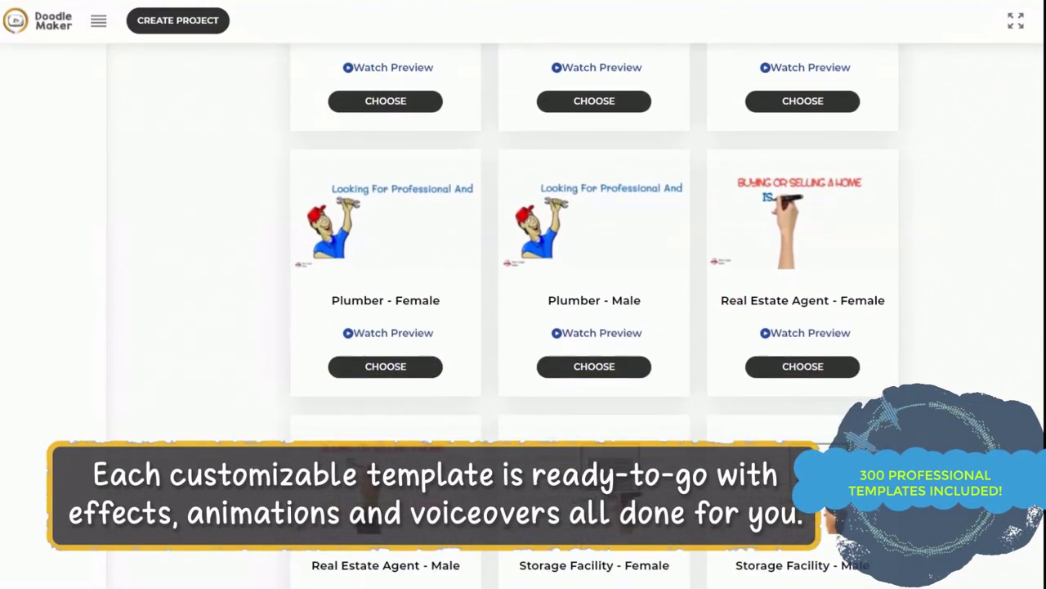
- Start a Plumber - Female template project, view slides 2 through 4, and preview it
click(385, 368)
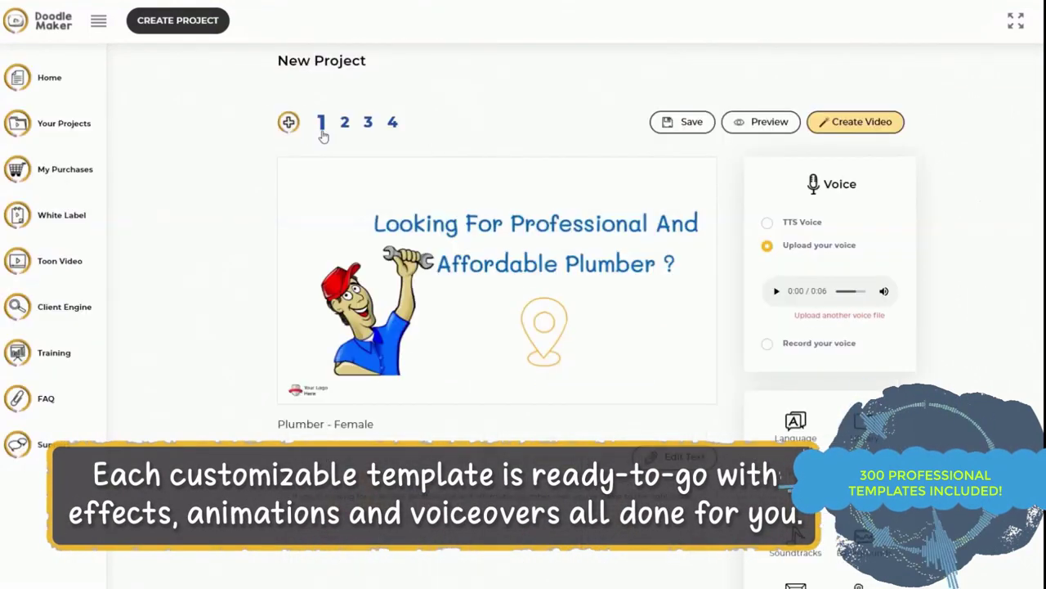
click(344, 122)
click(368, 123)
click(394, 122)
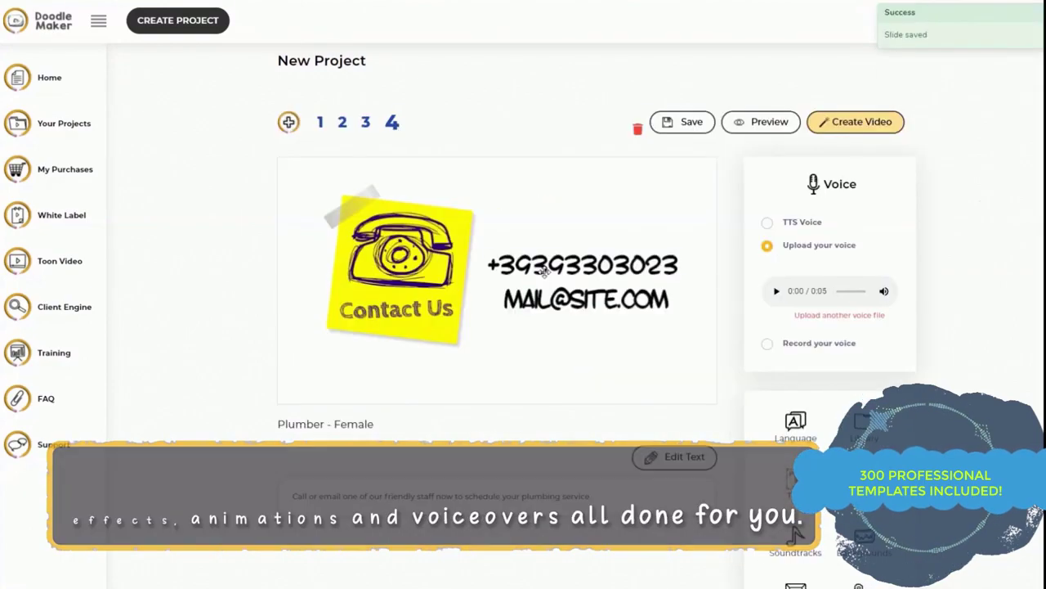
click(773, 122)
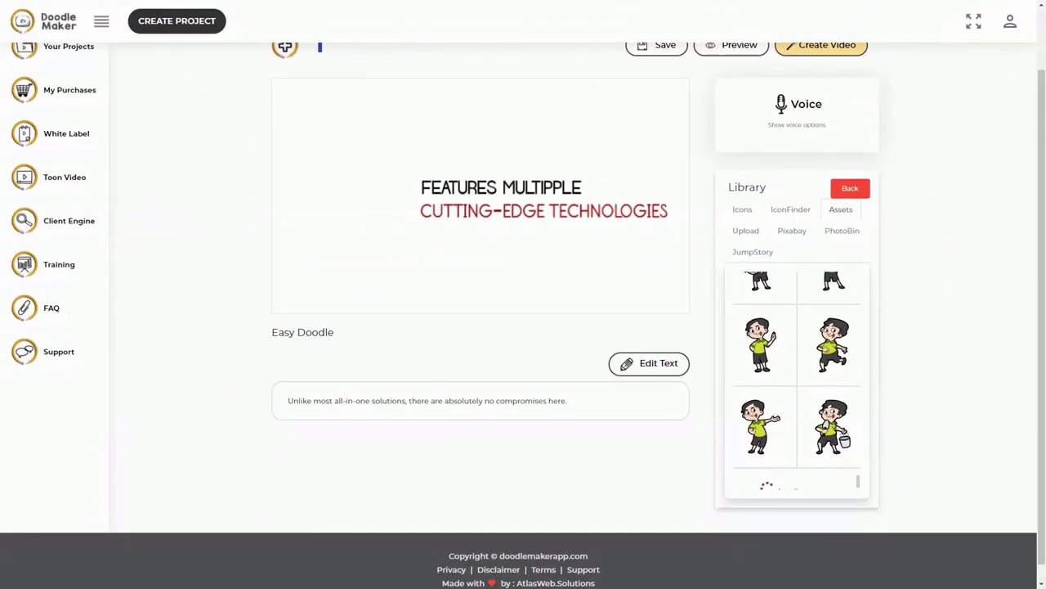
- Find the green-shirt boy in the assets, select the FEATURES MULTIPPLE text, and edit Slide 1's script
scroll(797, 380, down, 10)
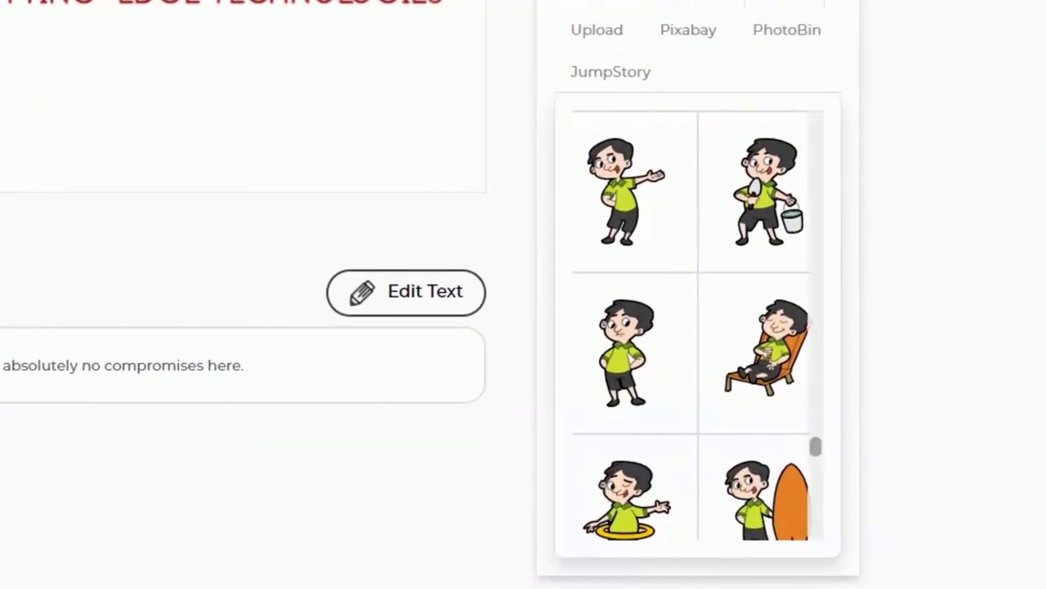
scroll(695, 327, down, 6)
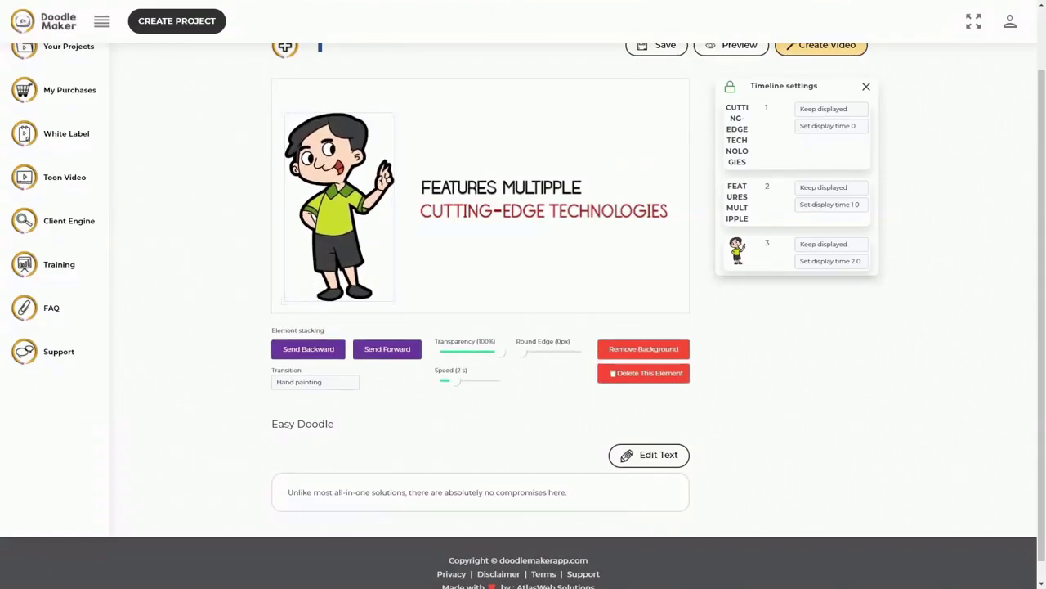
click(501, 187)
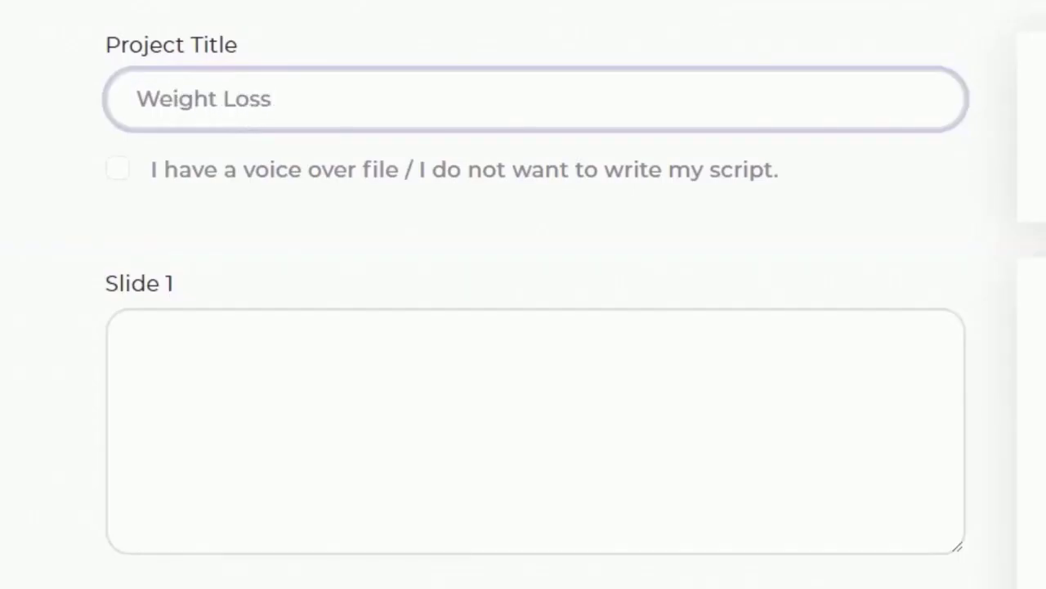
click(649, 468)
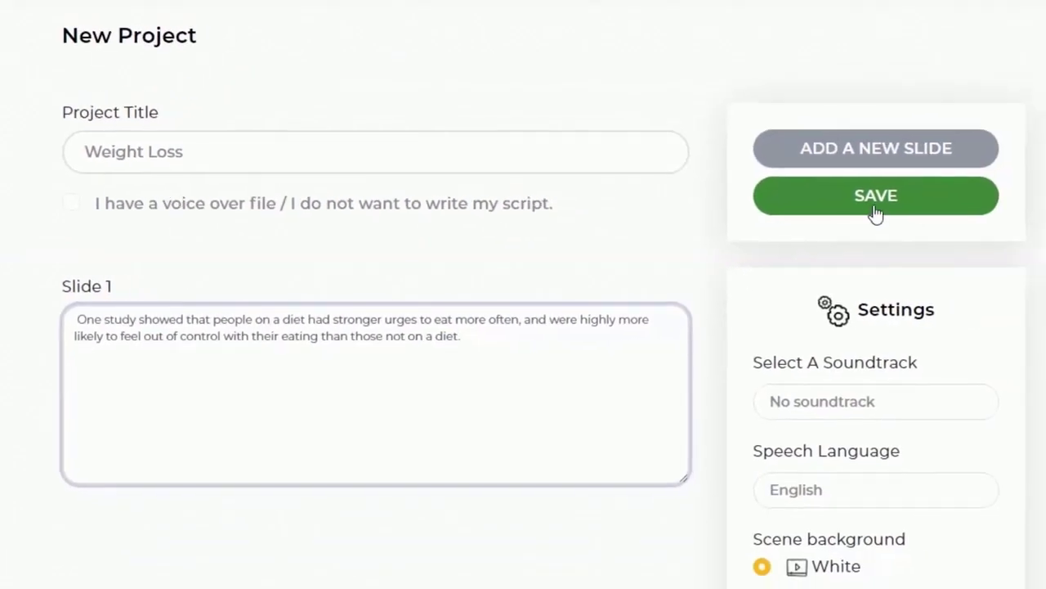
- Generate the Weight Loss slides, then build 'eat healthy on a budget' from a YouTube video's transcript
click(874, 203)
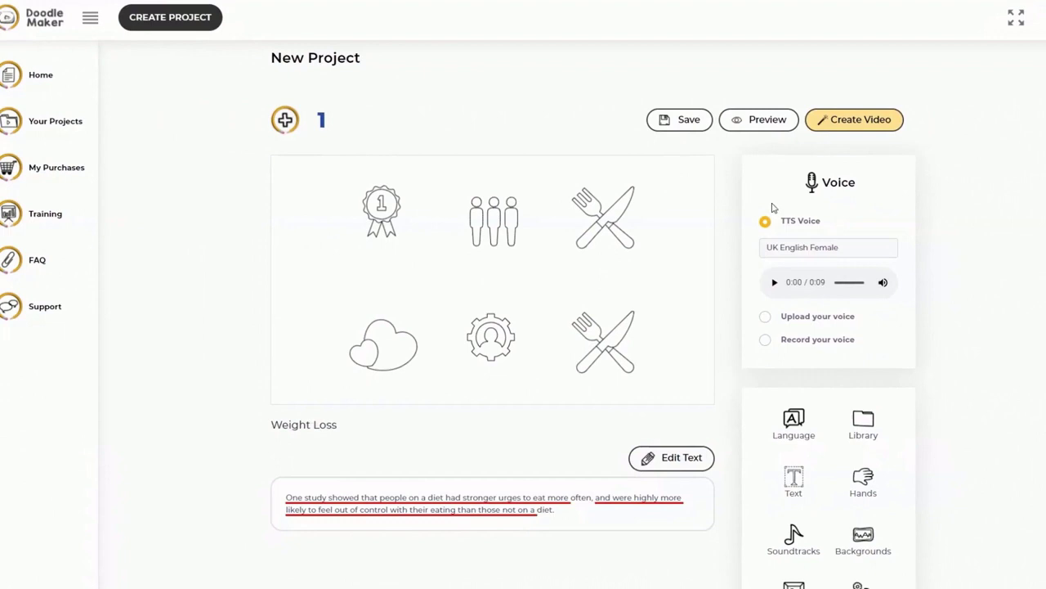
click(585, 450)
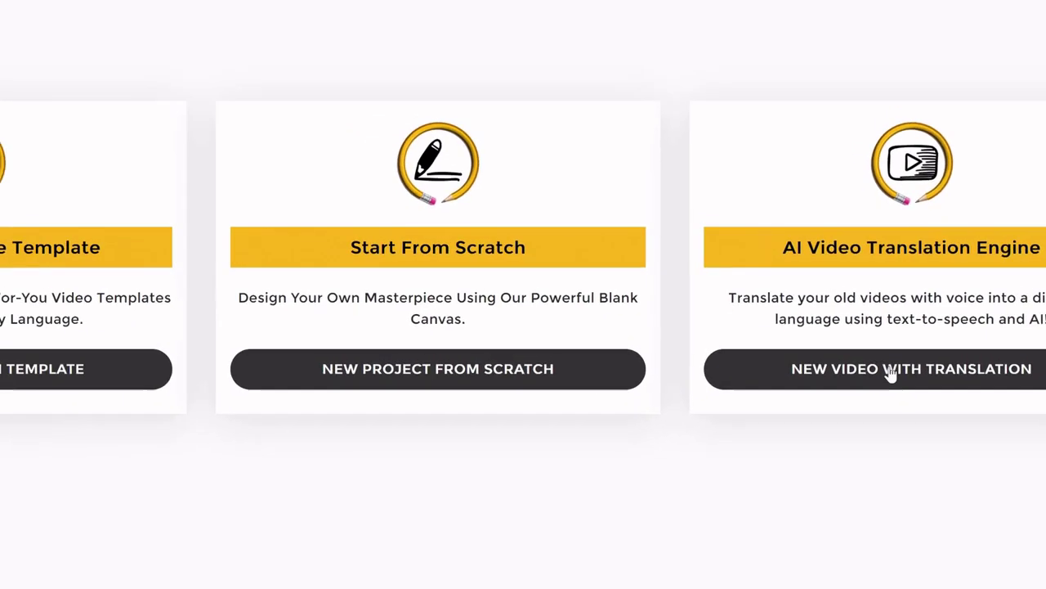
click(891, 367)
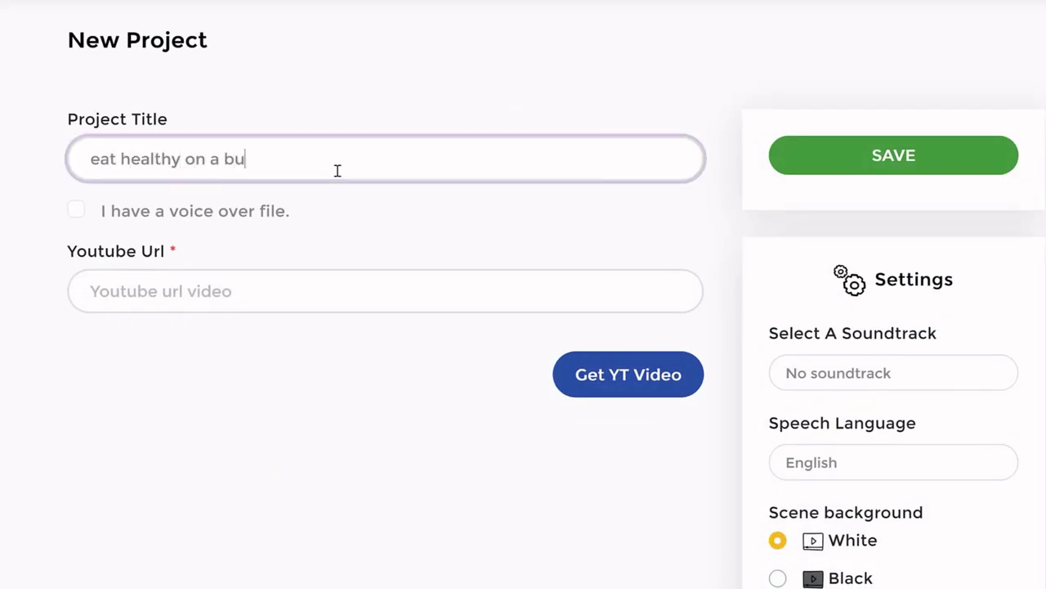
click(632, 381)
scroll(730, 273, down, 7)
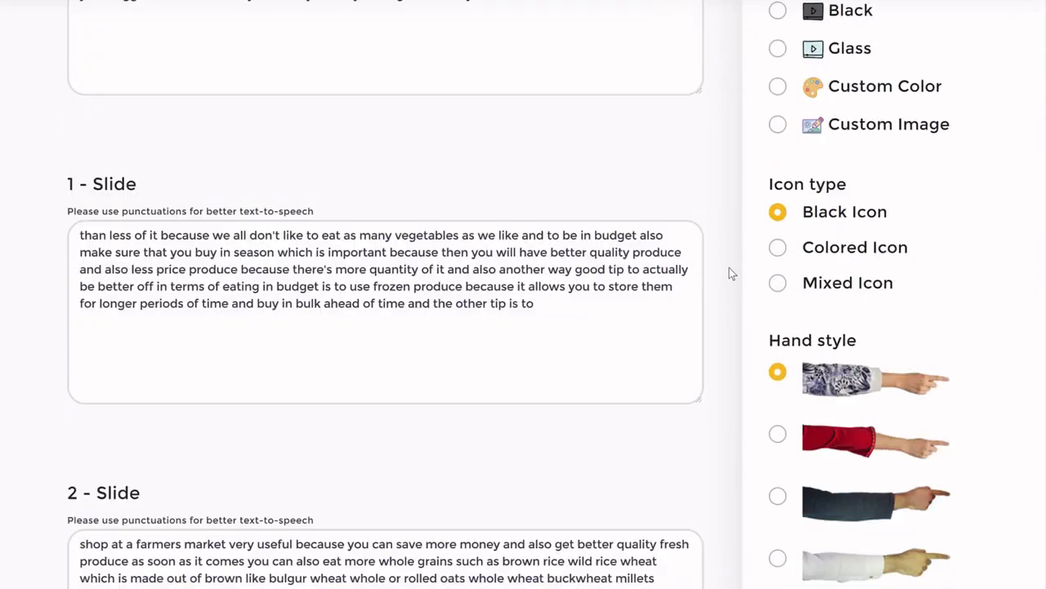
scroll(730, 274, down, 6)
scroll(730, 278, up, 15)
click(892, 163)
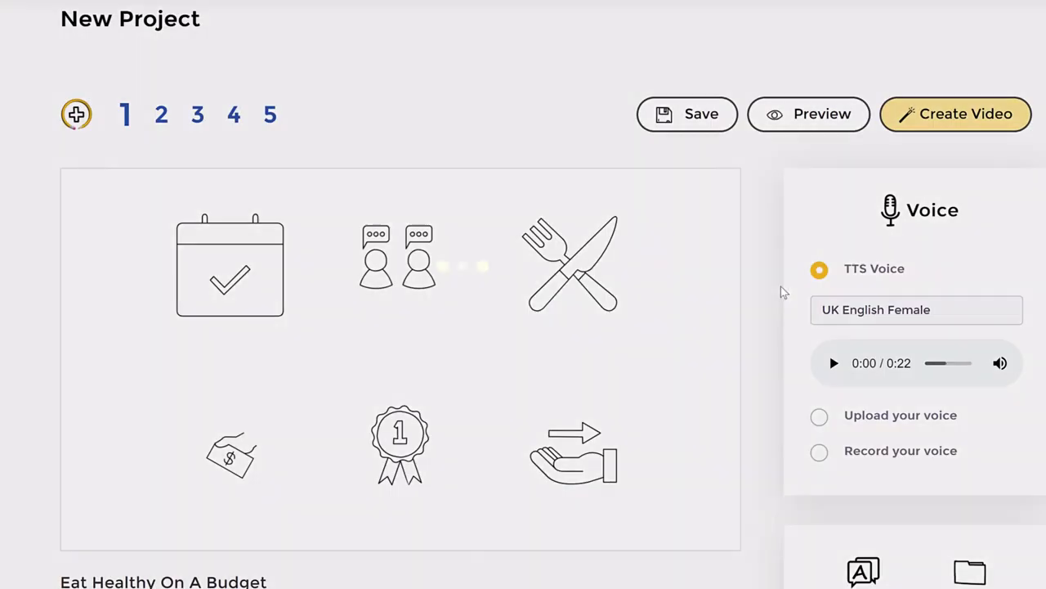
scroll(778, 292, down, 1)
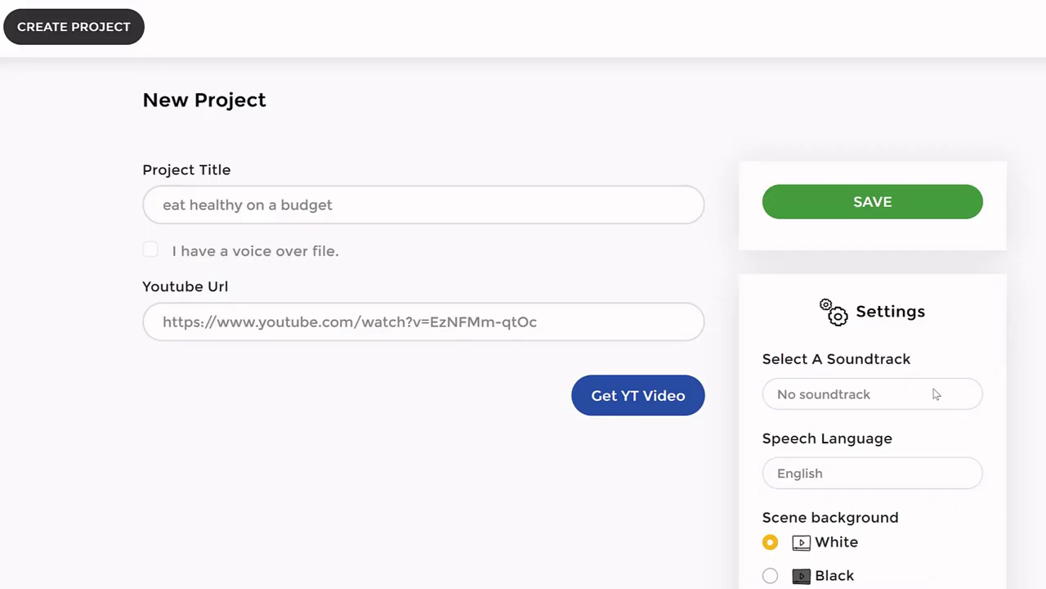
- Regenerate the Eat Healthy On A Budget project's slides with Colored Icon from the YouTube transcript
scroll(934, 392, down, 3)
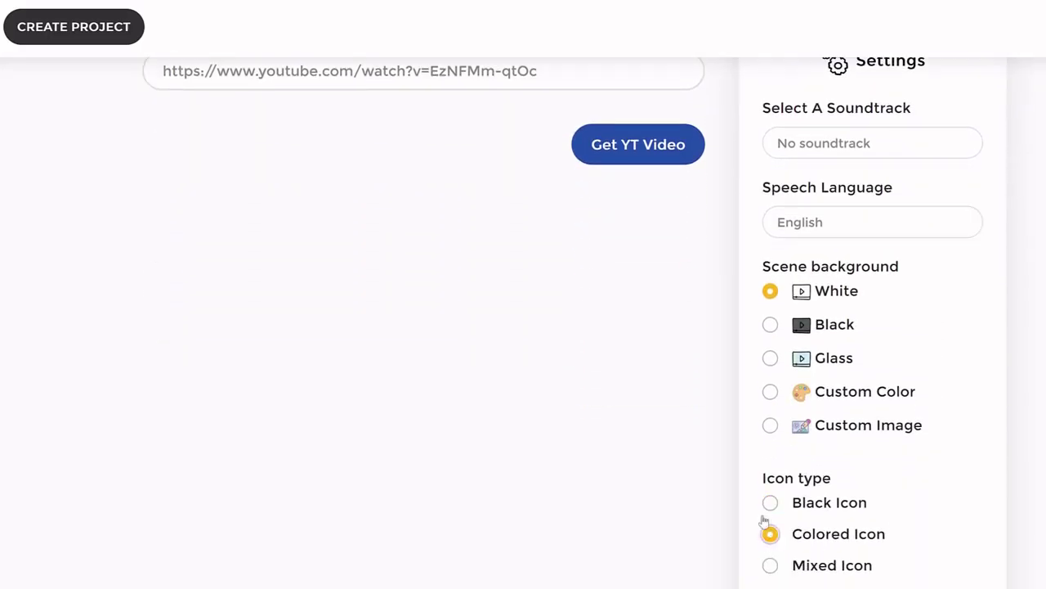
scroll(717, 428, up, 3)
click(656, 350)
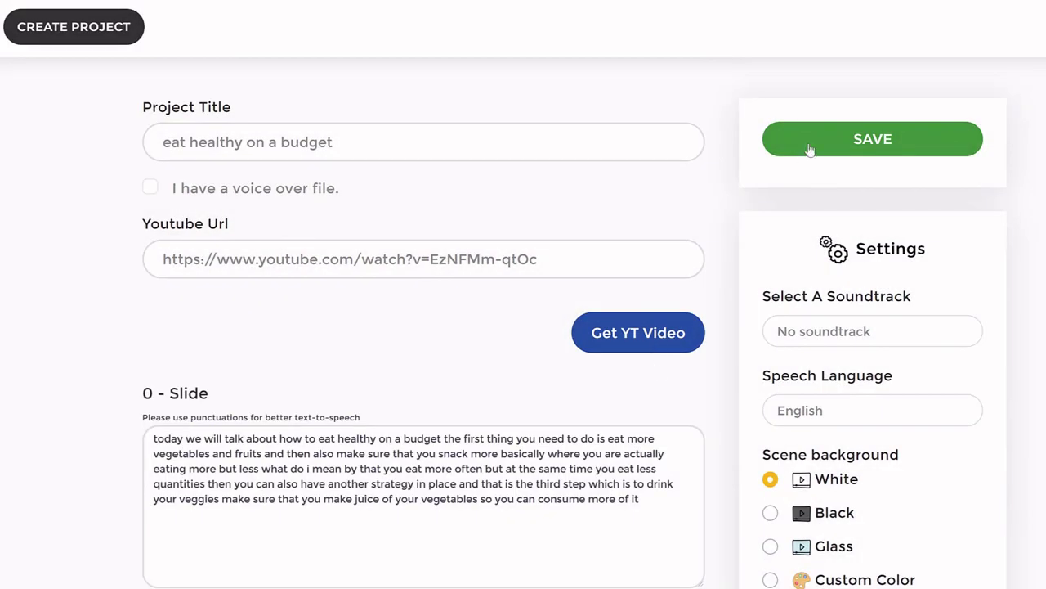
click(809, 148)
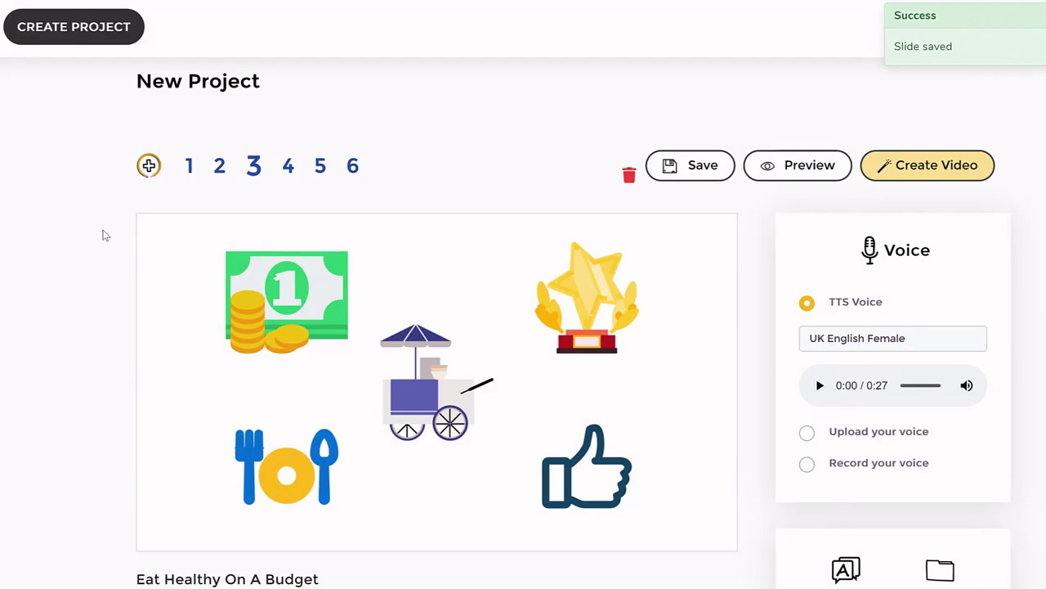
- Insert the Healthy Eating Made Easy text and place it below the shopping cart
scroll(102, 235, down, 3)
click(845, 511)
click(533, 271)
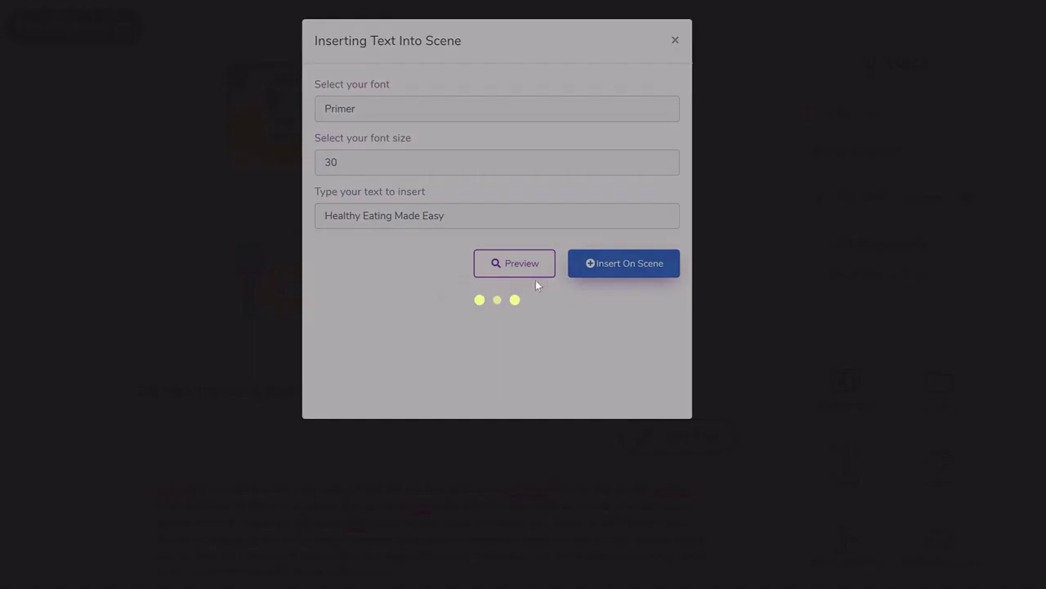
drag(495, 223, 485, 340)
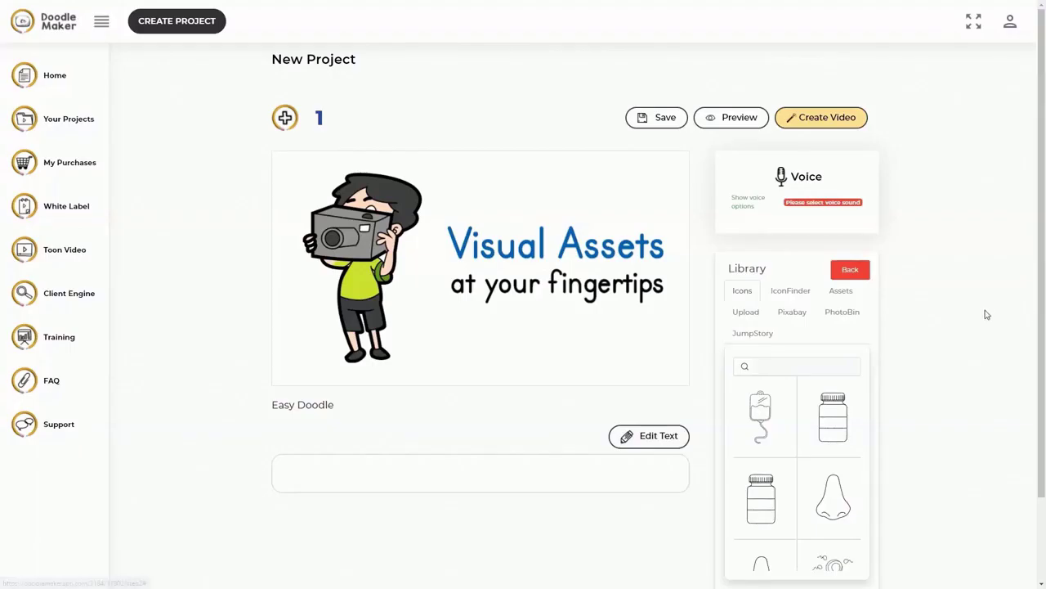
- Switch the library assets from Shapes to Chars and filter them to the Color versions
click(791, 290)
click(841, 290)
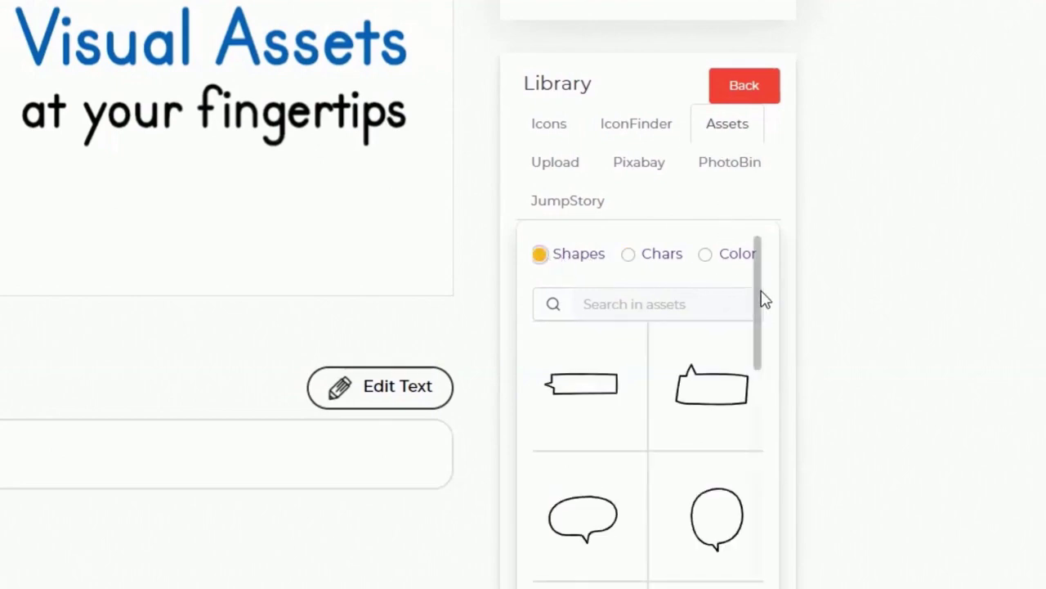
scroll(767, 377, down, 5)
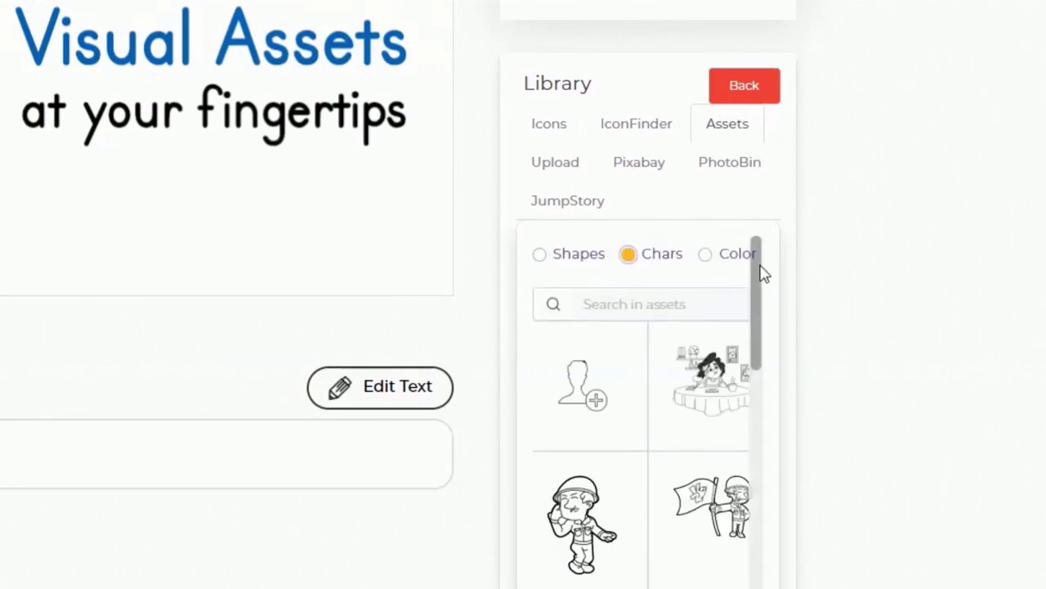
scroll(768, 360, down, 3)
scroll(777, 368, up, 3)
click(723, 255)
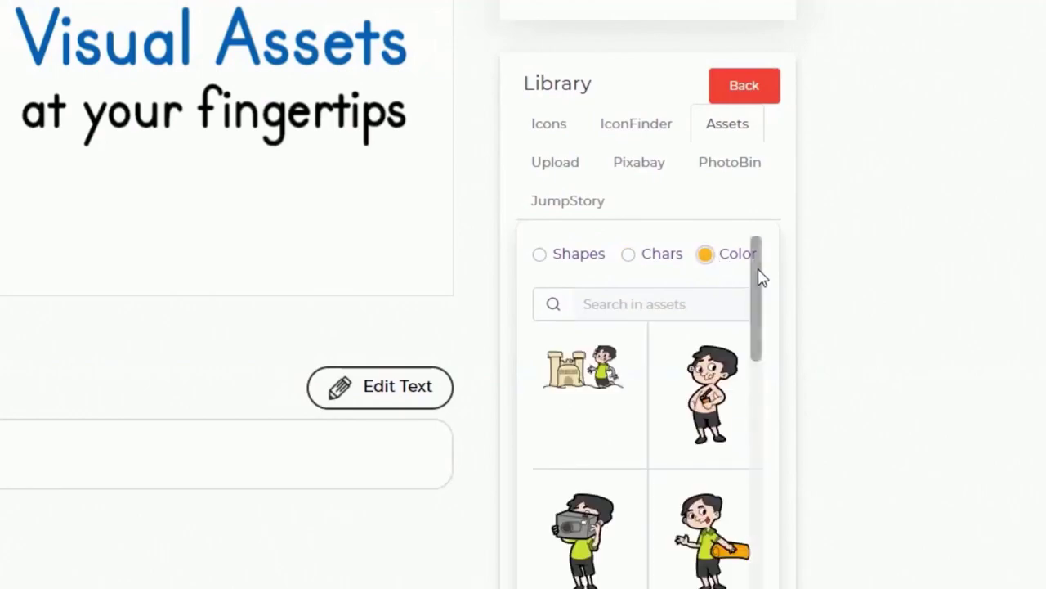
scroll(761, 365, down, 5)
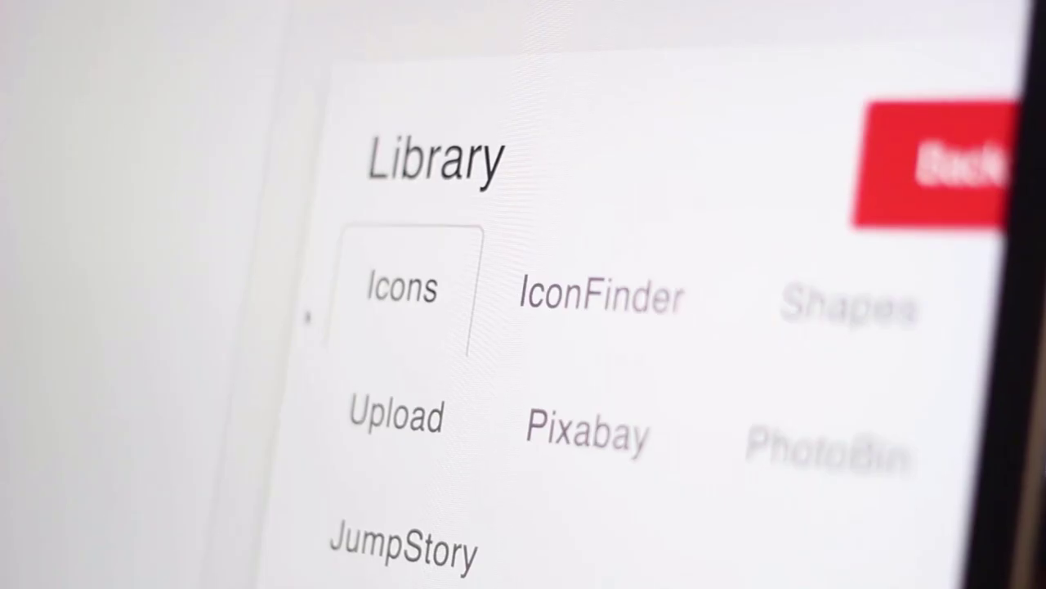
click(354, 409)
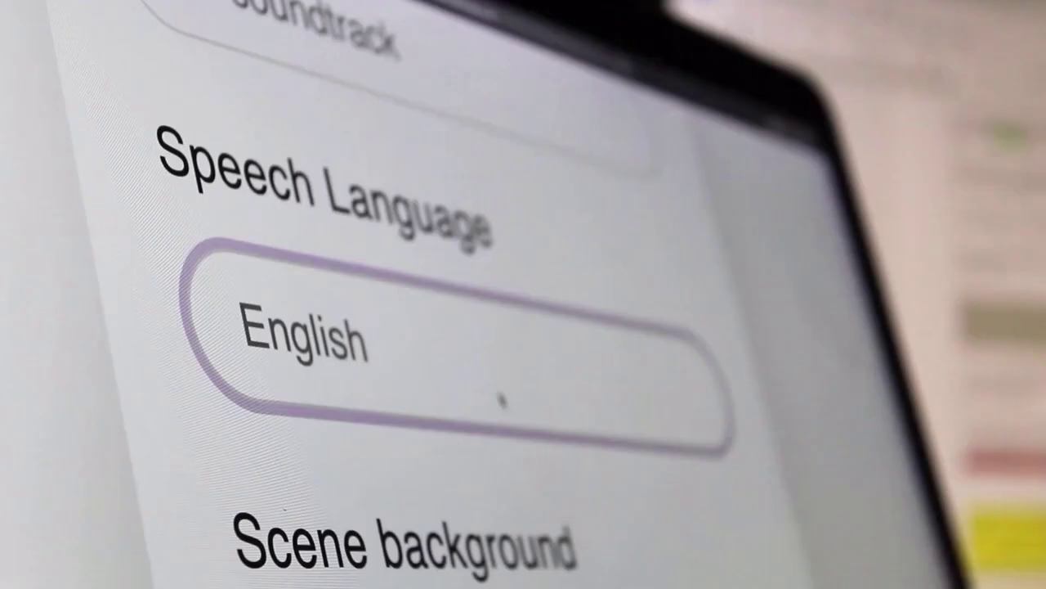
click(502, 399)
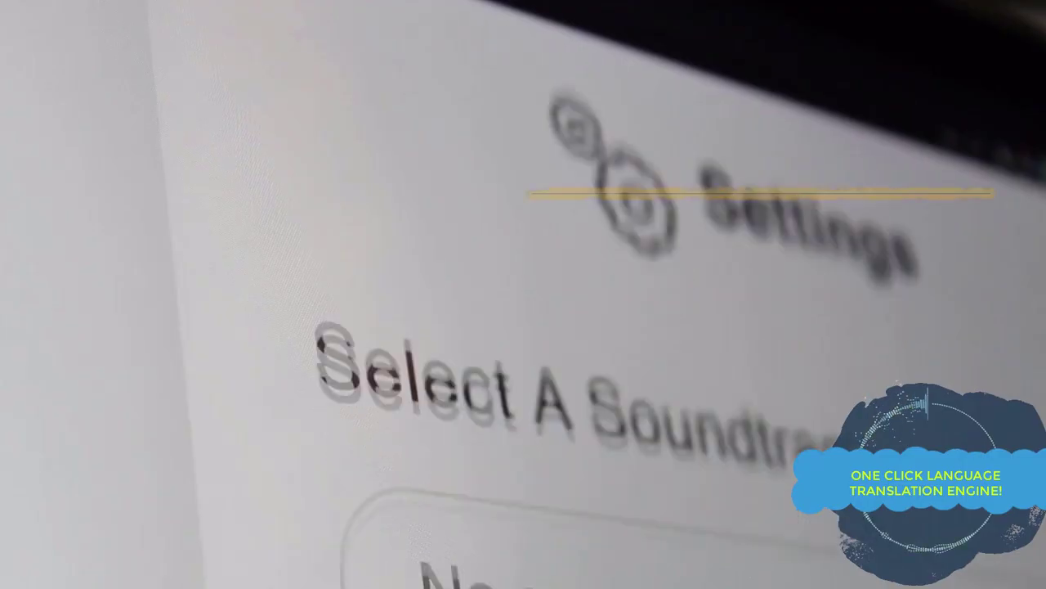
click(505, 437)
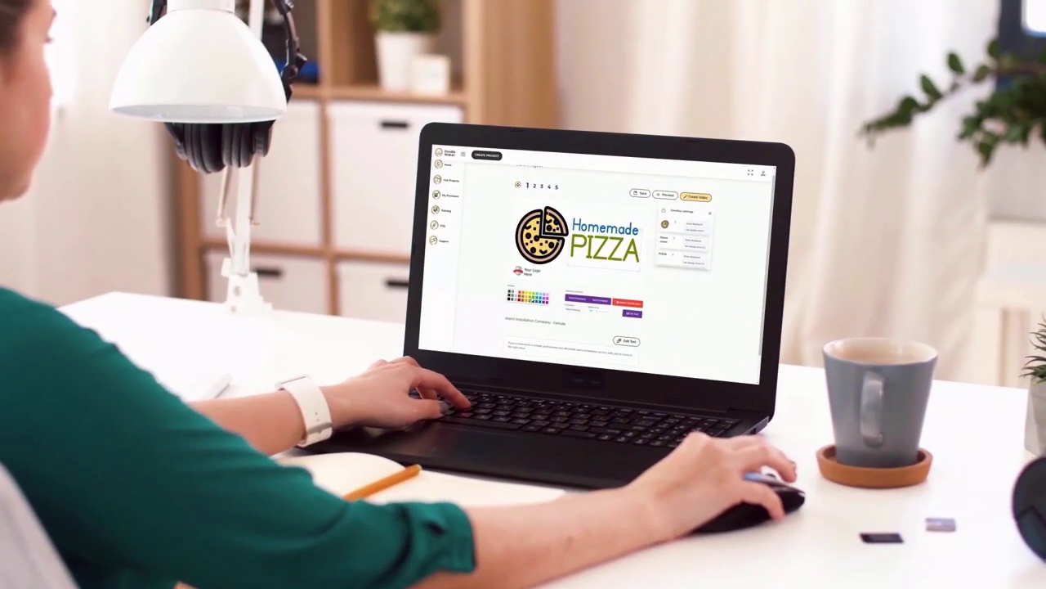
click(331, 274)
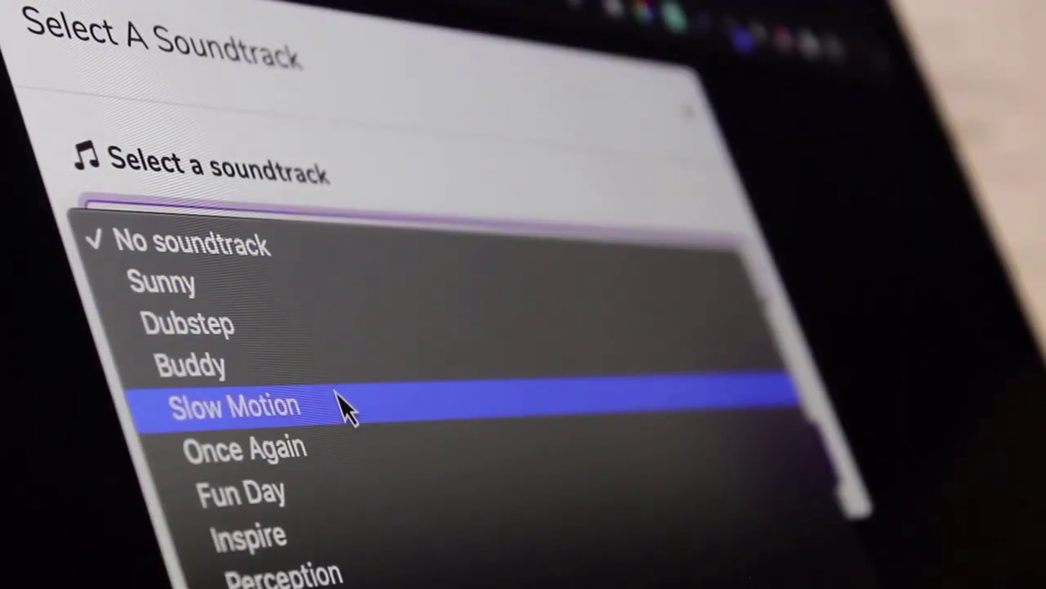
scroll(355, 462, down, 3)
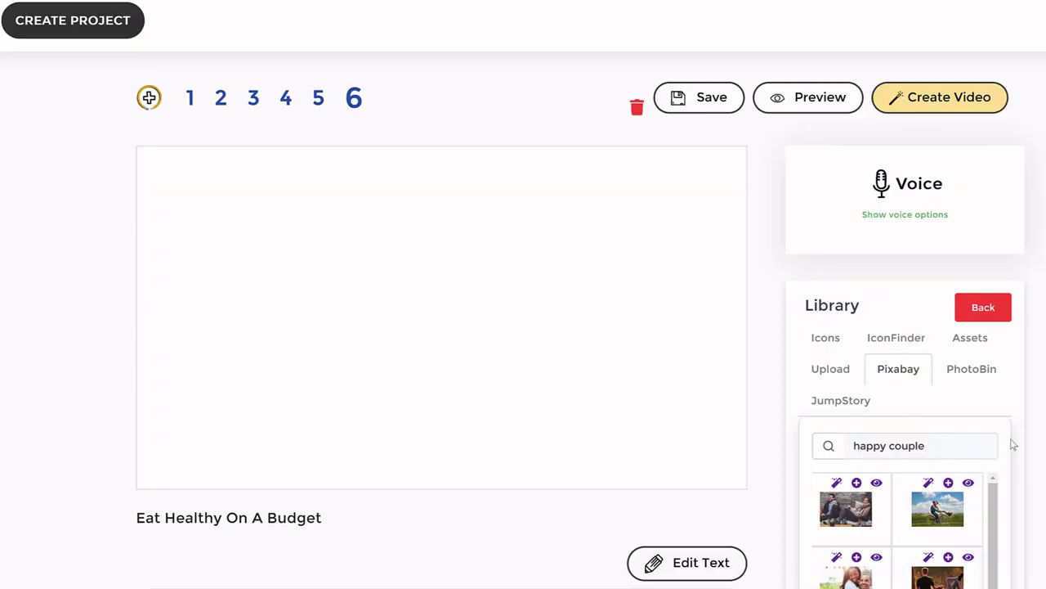
- Convert the bicycle couple photo into doodle versions and place the colour one on scene 6
click(968, 483)
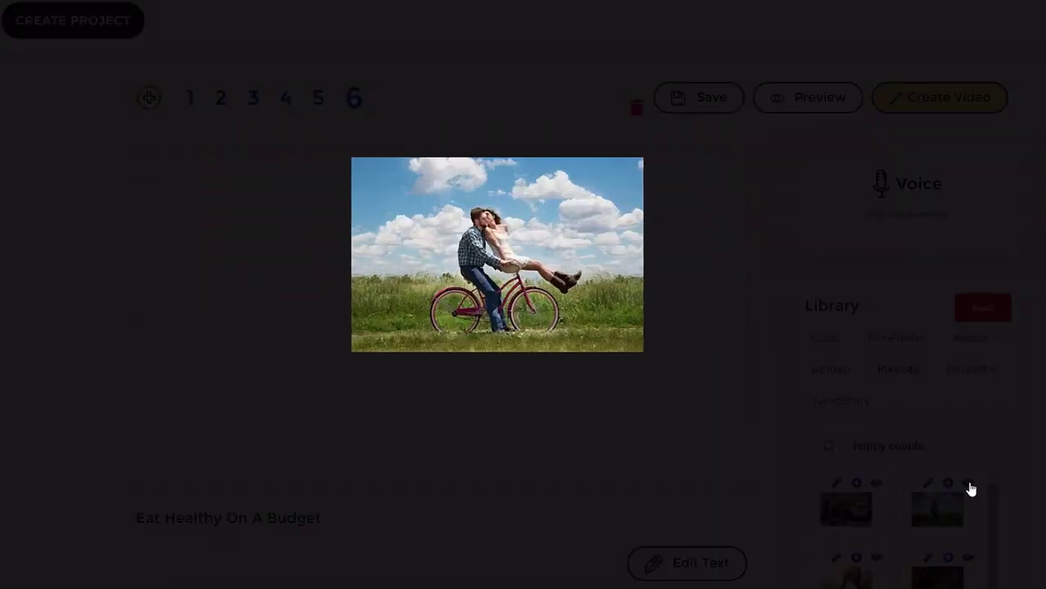
click(990, 454)
click(930, 484)
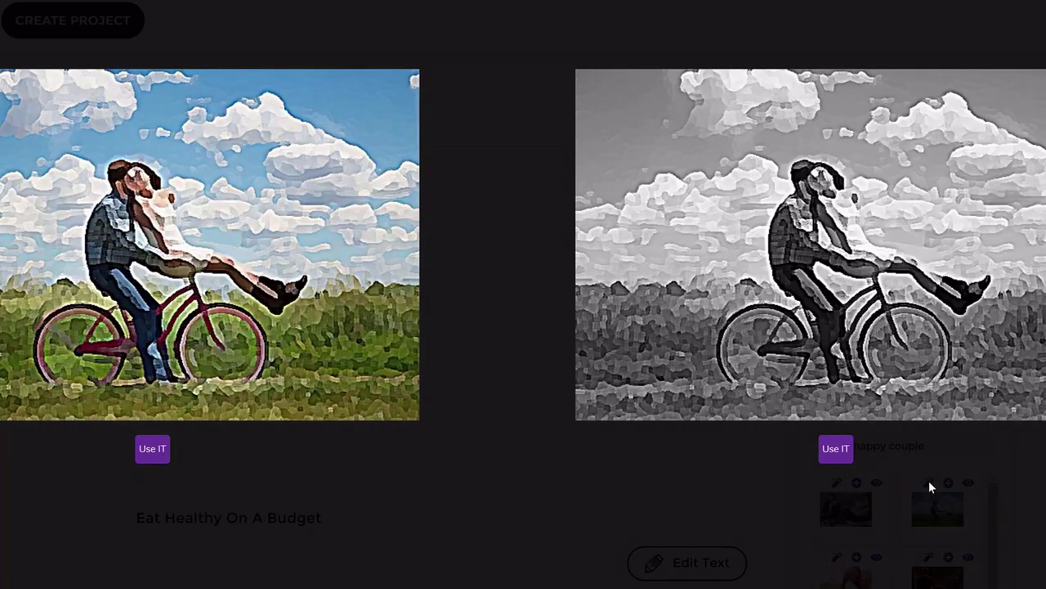
click(152, 452)
- Remove the placed image's background, then save and preview slide 6
click(704, 546)
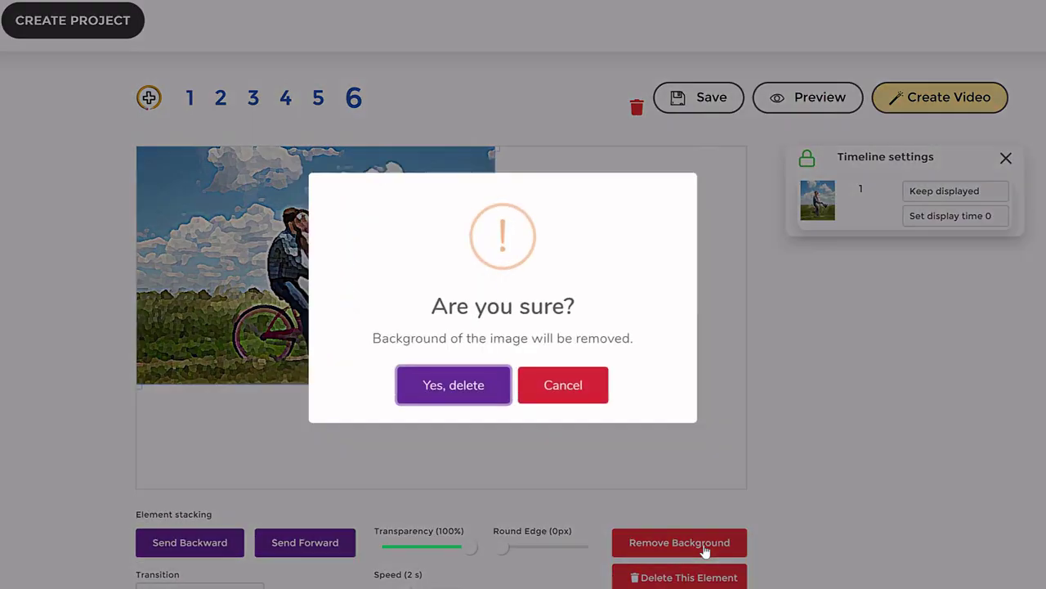
click(470, 390)
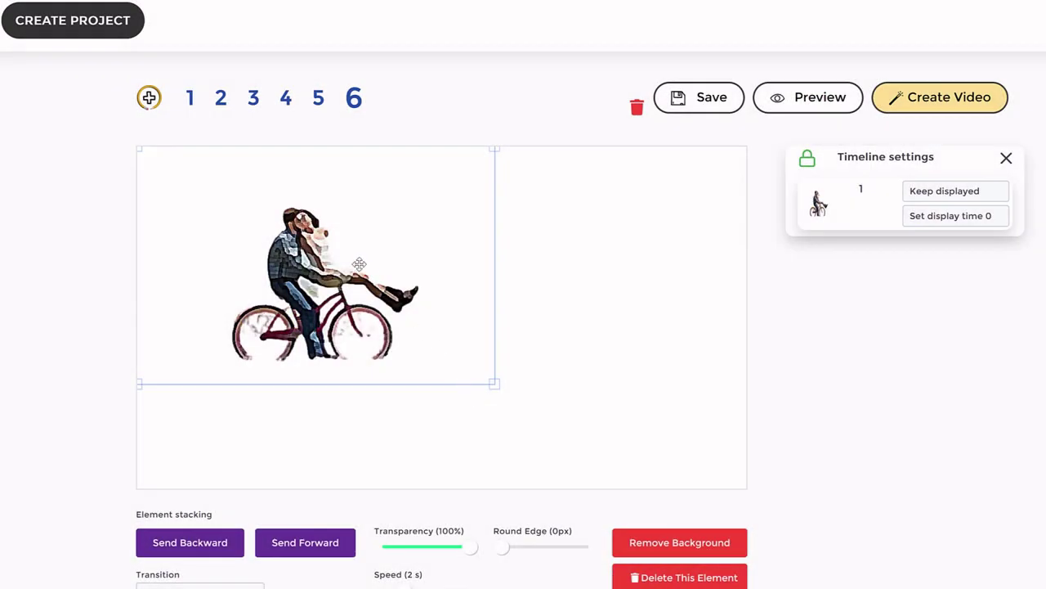
click(808, 96)
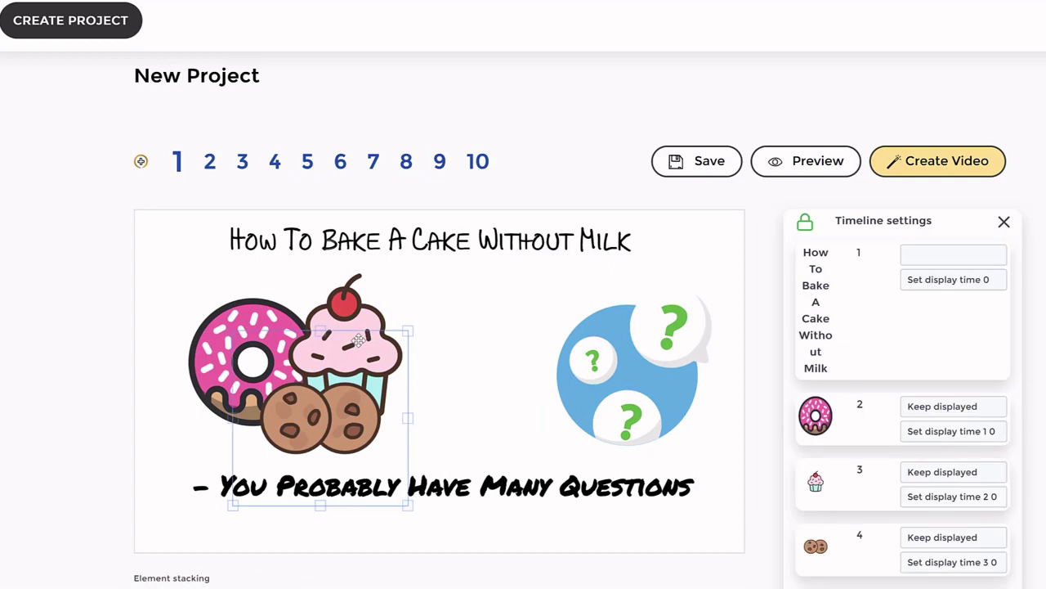
- Shift the cookies left, nudge the cupcake, and move the question-mark circle slightly left
drag(374, 342, 324, 343)
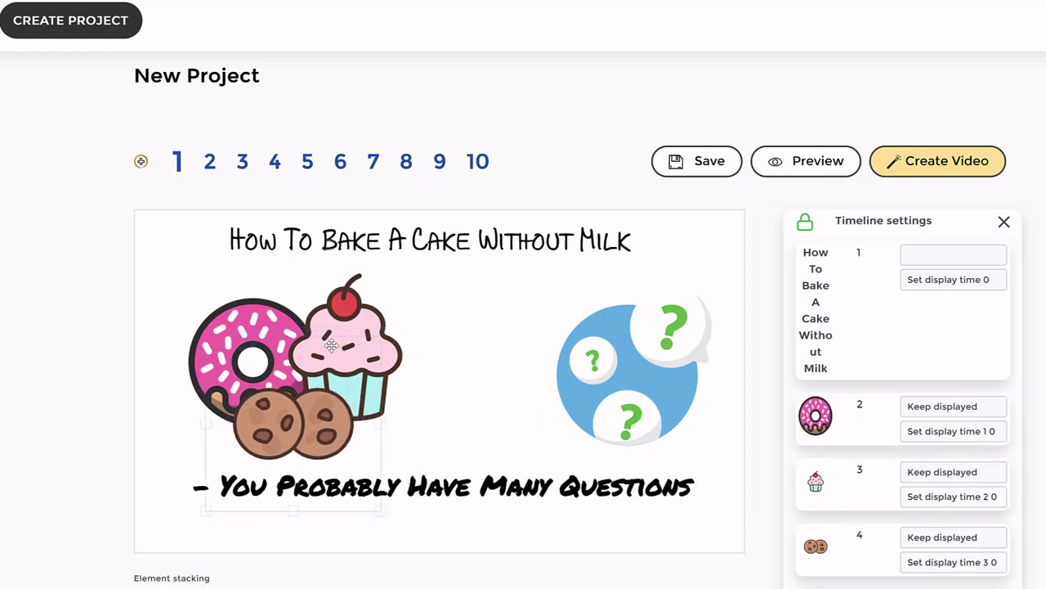
mouse_move(358, 308)
mouse_down()
mouse_move(391, 309)
mouse_move(360, 309)
mouse_up()
click(665, 357)
drag(665, 357, 654, 358)
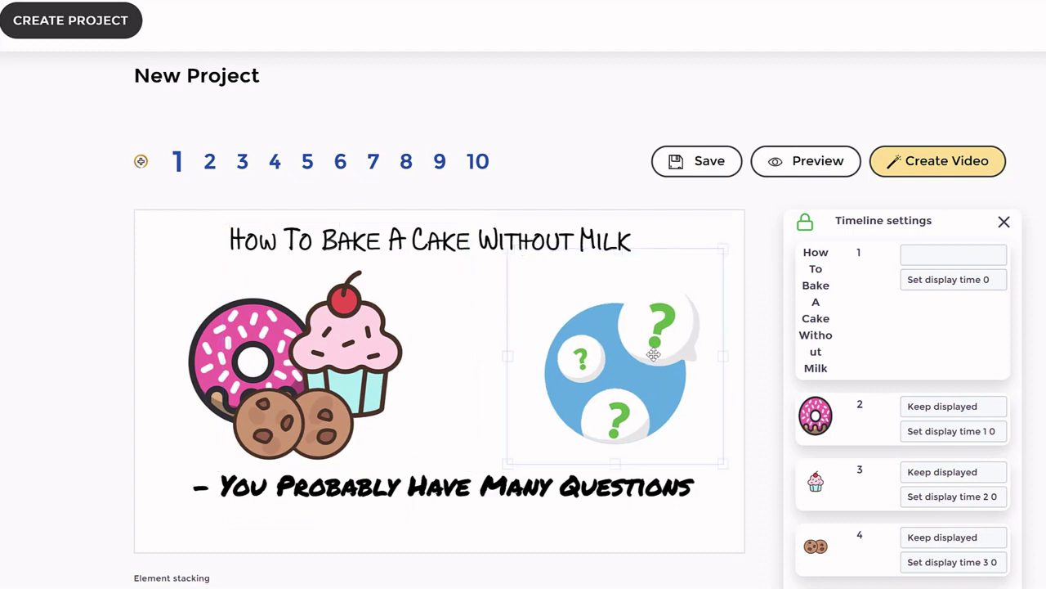
- Nudge the title text left and colour it dark red from the Palette
drag(485, 233, 478, 228)
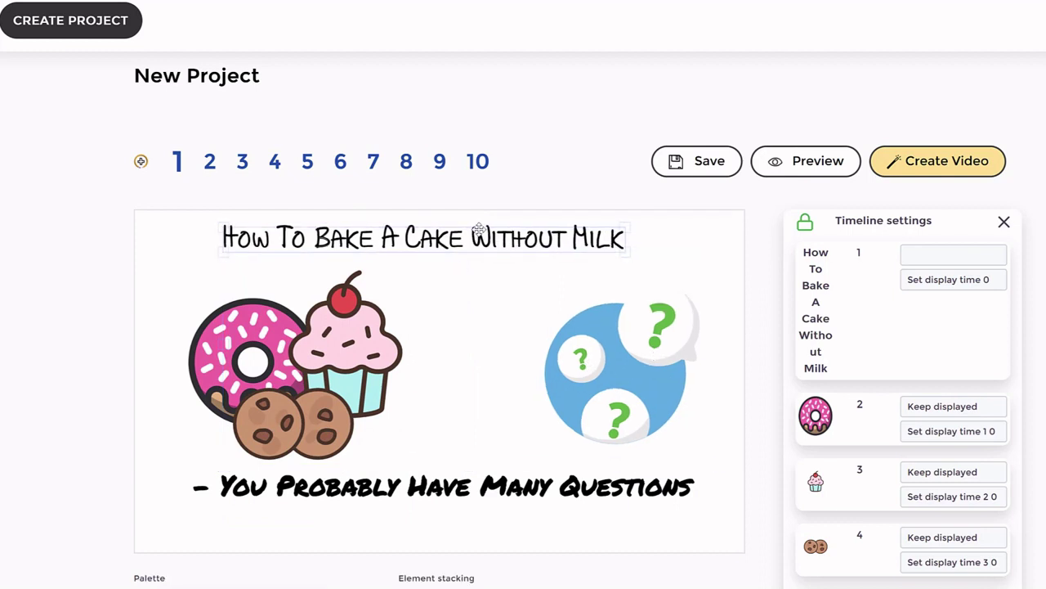
scroll(287, 497, down, 1)
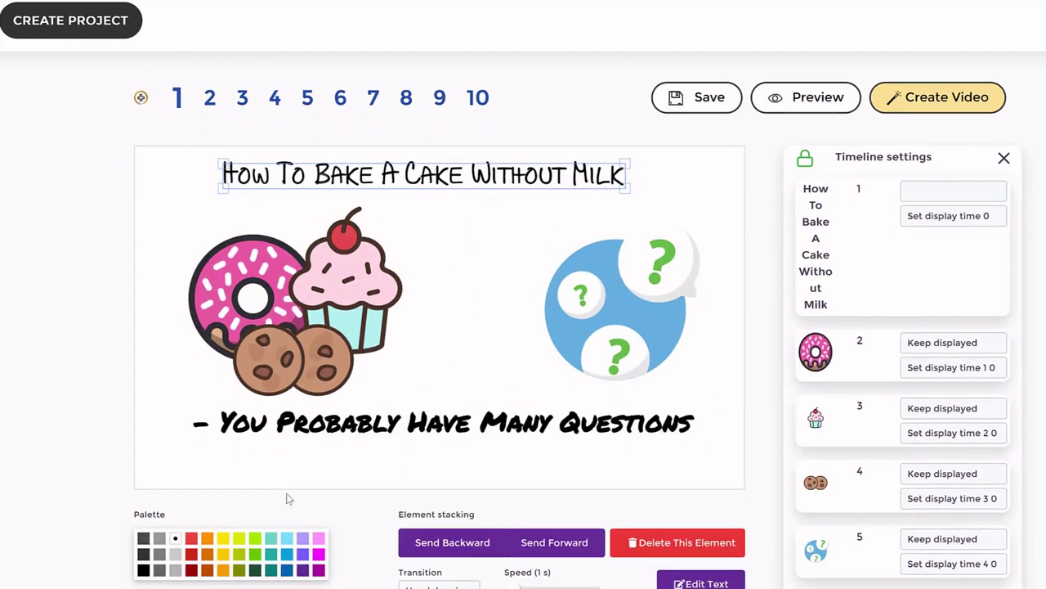
click(192, 572)
click(461, 242)
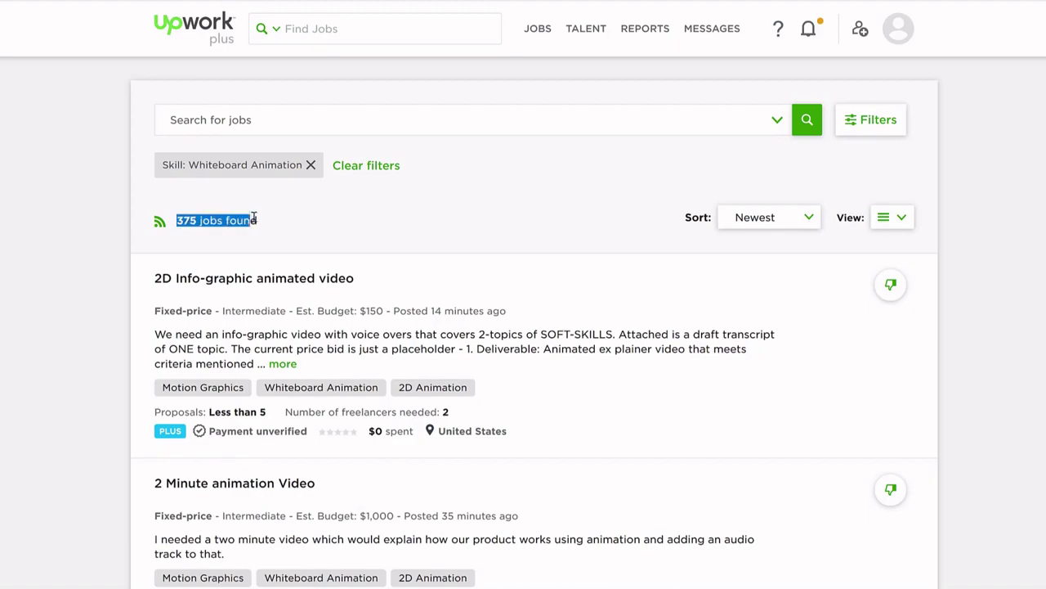
scroll(72, 240, down, 10)
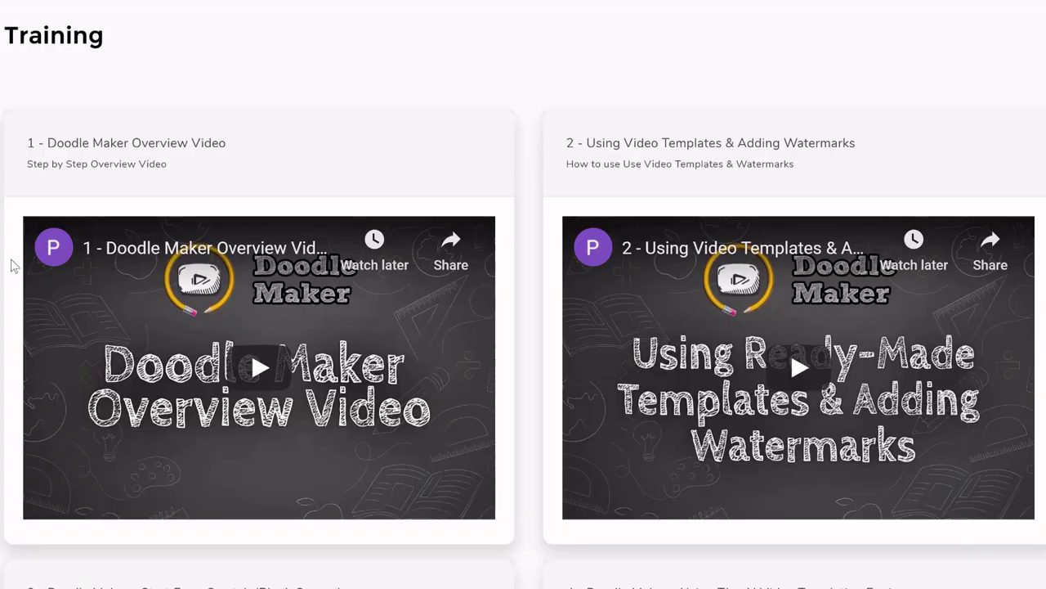
scroll(38, 285, down, 4)
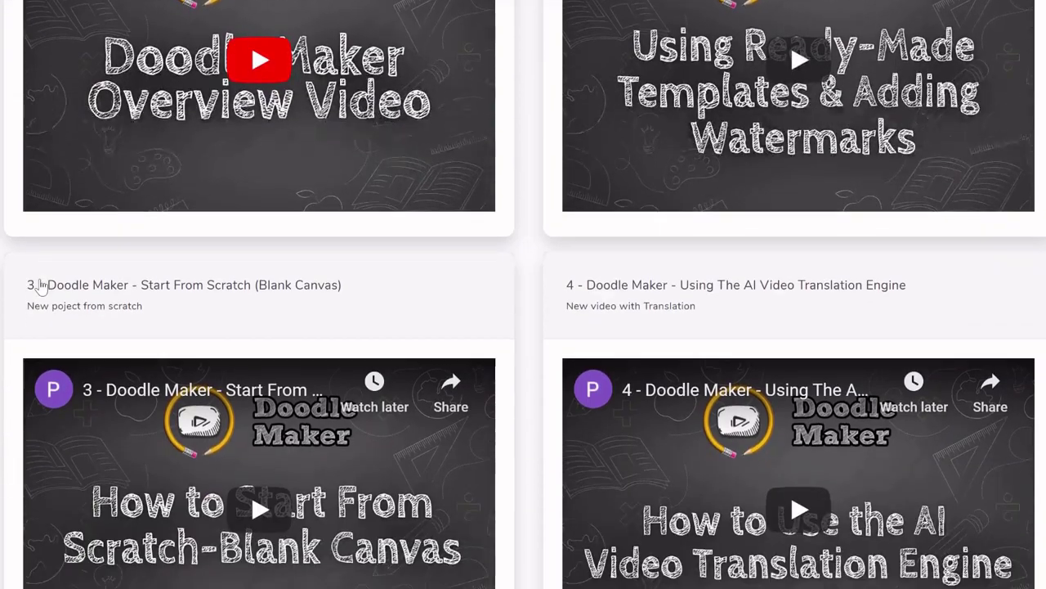
scroll(39, 286, down, 4)
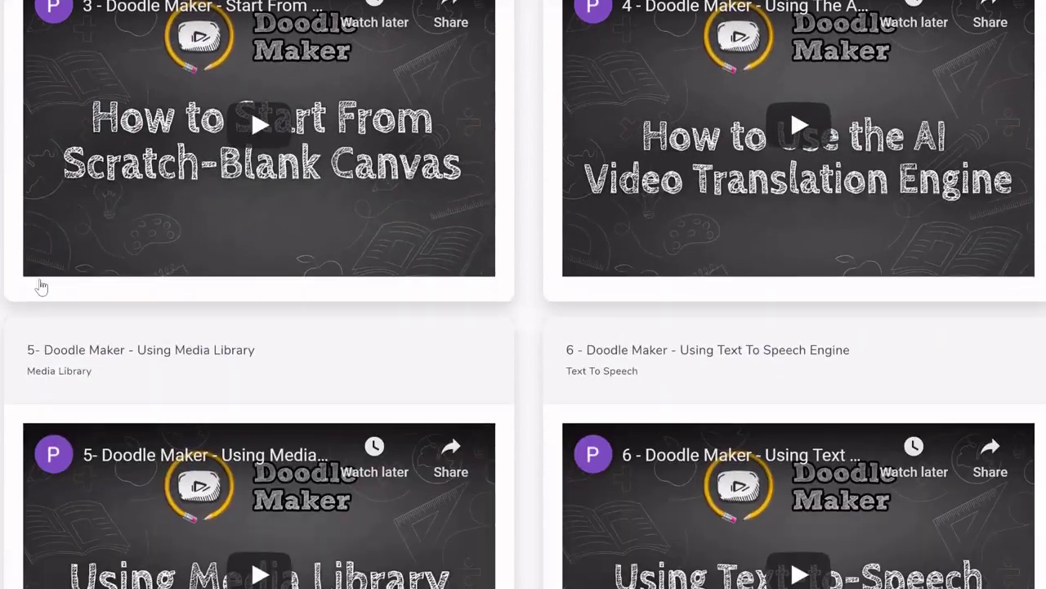
scroll(41, 286, down, 4)
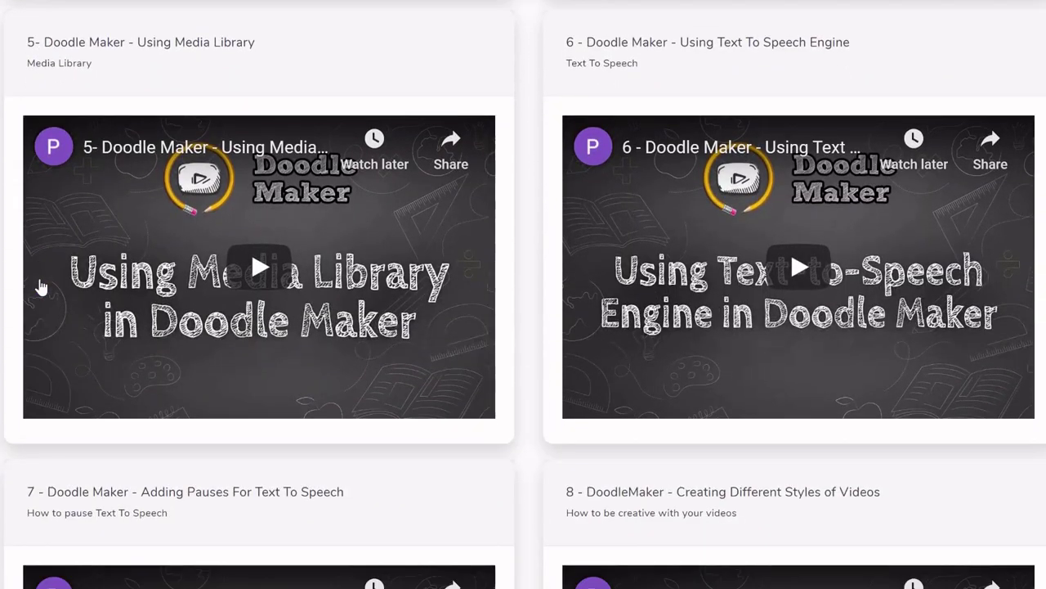
scroll(37, 292, down, 4)
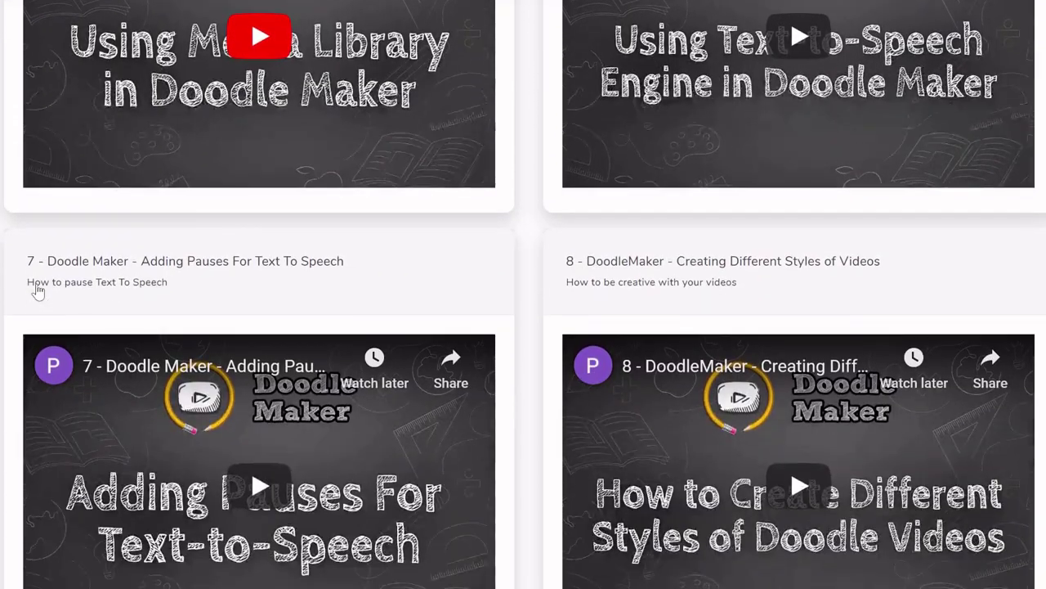